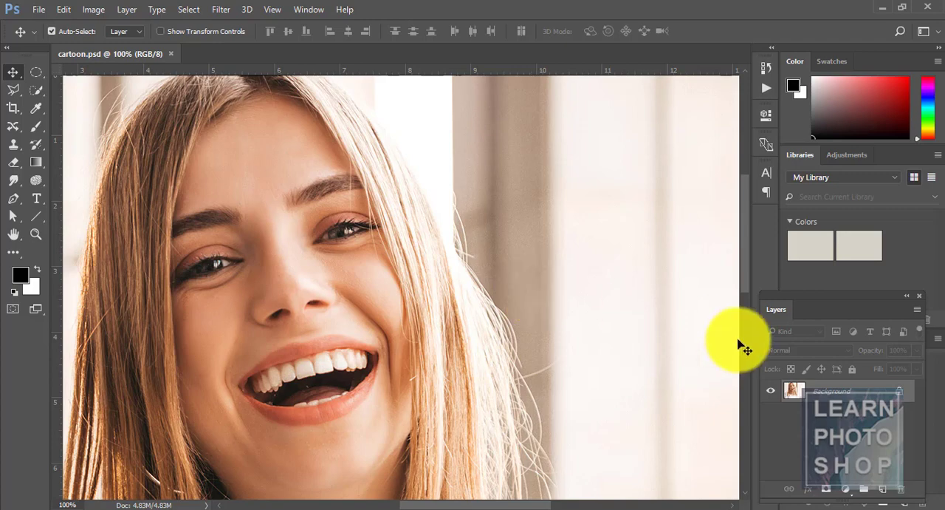
# Check the pixel dimensions and resolution of the portrait in the Image Size settings without changing them.
pyautogui.click(842, 399)
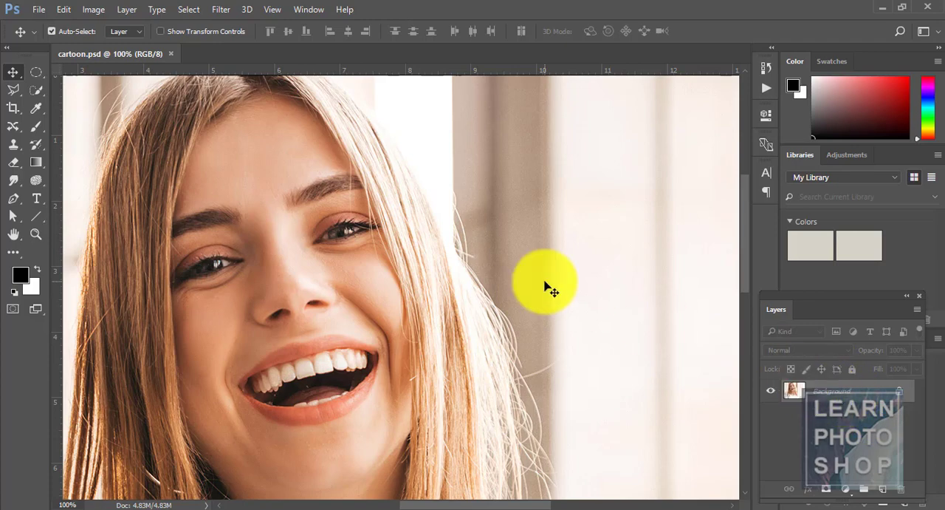
pyautogui.hotkey('ctrl', 'alt', 'i')
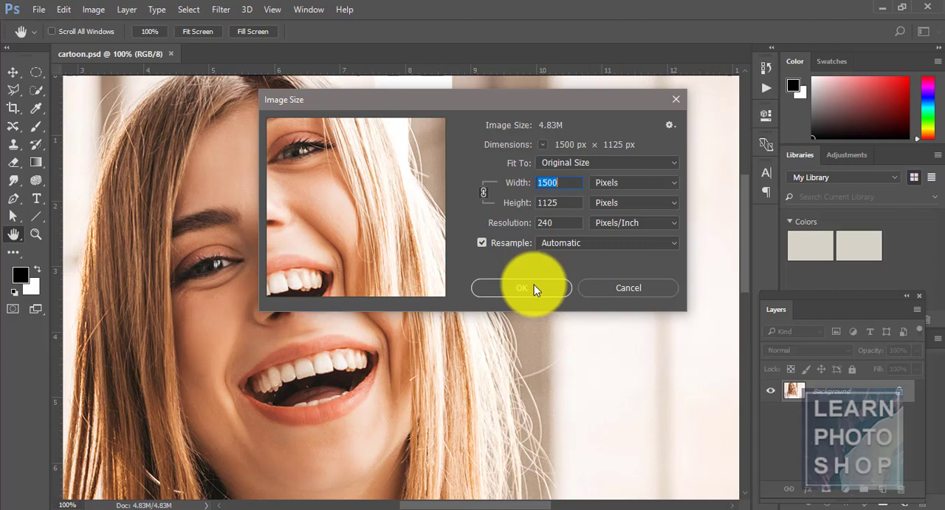
pyautogui.click(532, 287)
pyautogui.press('v')
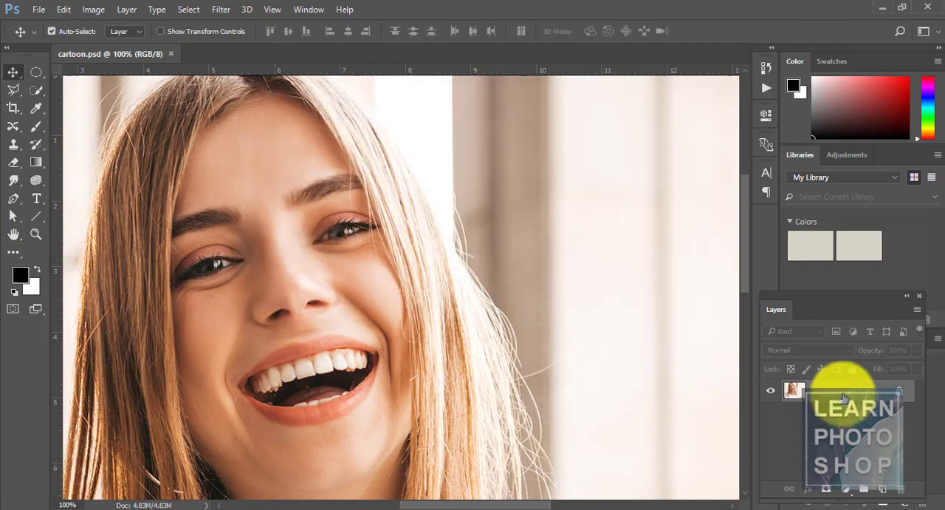
# Convert the locked Background into a regular layer named "Layer 1".
pyautogui.doubleClick(844, 398)
pyautogui.write('lA')
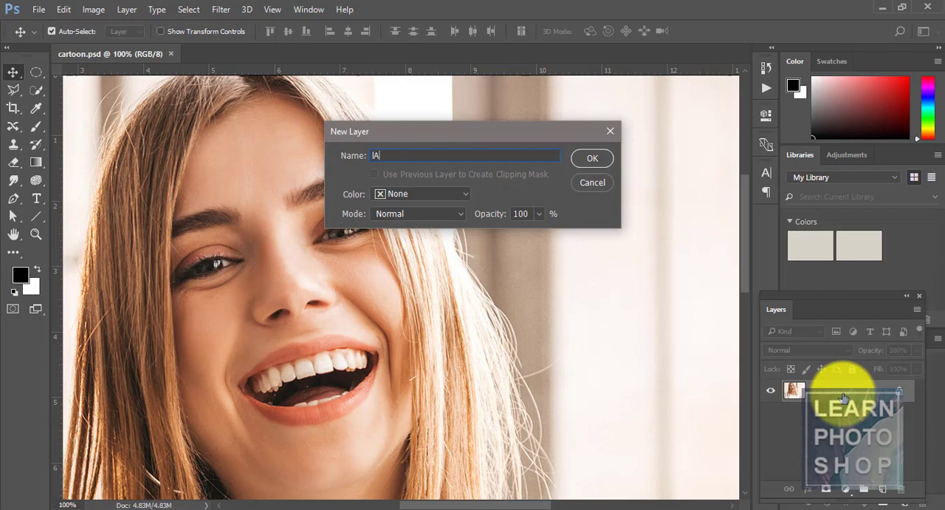
pyautogui.write('YER 1')
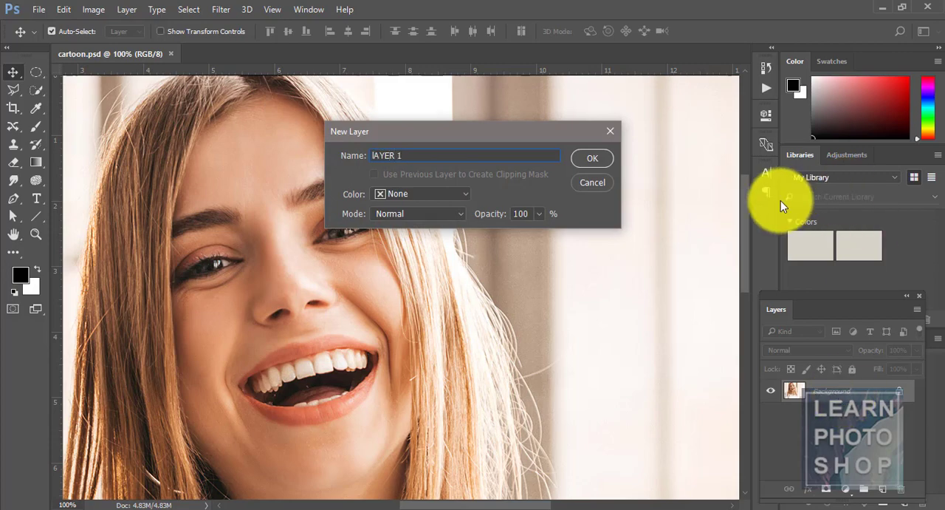
pyautogui.hotkey('ctrl', 'a')
pyautogui.write('Layer 1')
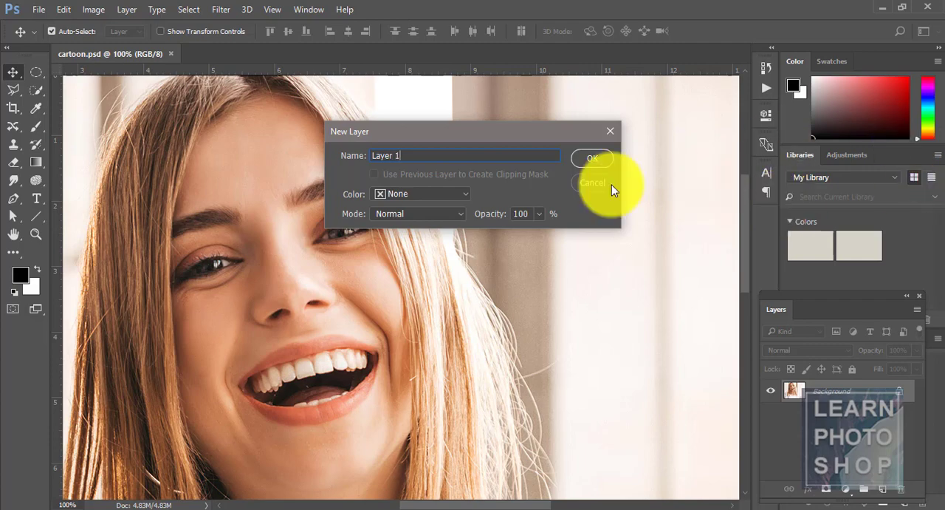
pyautogui.click(591, 156)
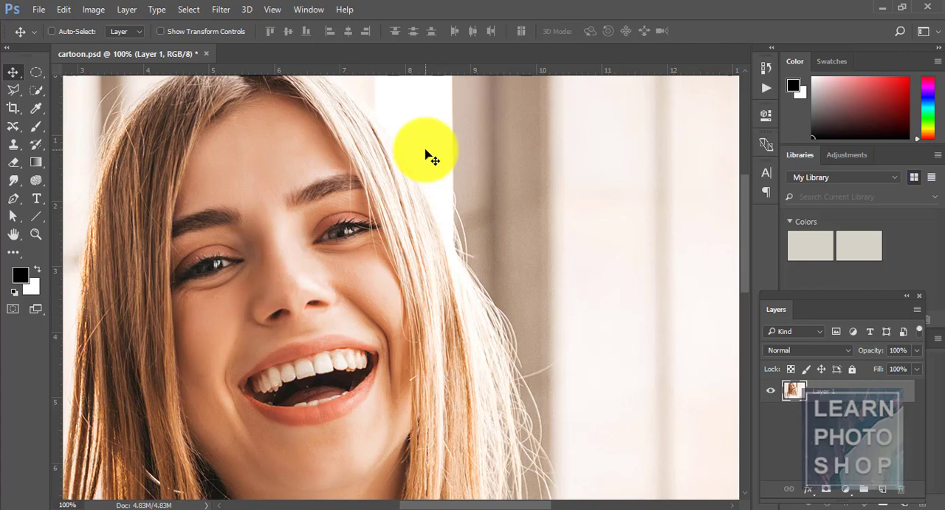
pyautogui.hotkey('ctrl', 'j')
pyautogui.hotkey('ctrl', 'j')
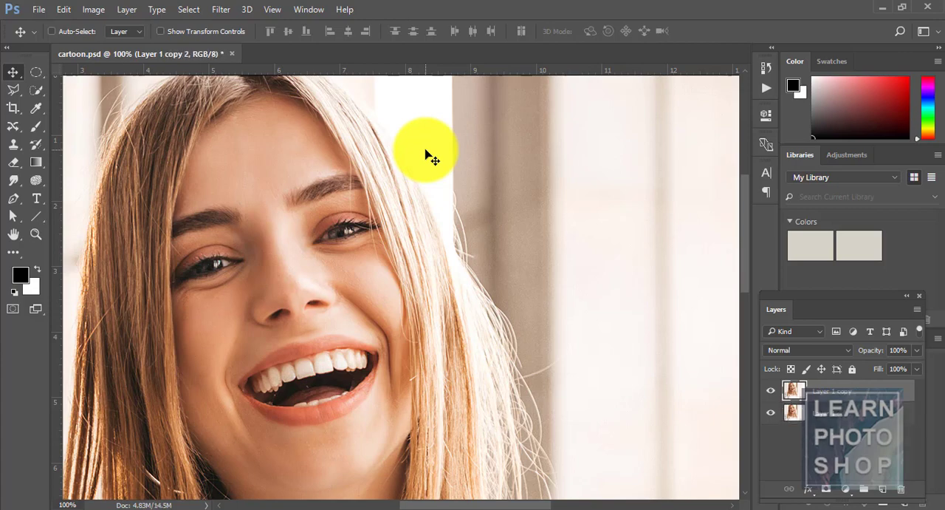
pyautogui.hotkey('ctrl', 'alt', 'z')
pyautogui.hotkey('ctrl', 'alt', 'z')
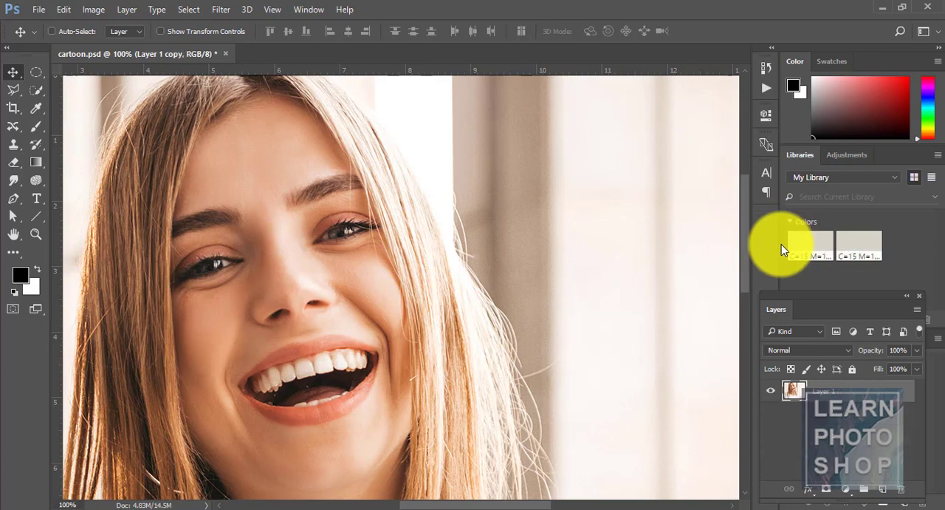
# Duplicate Layer 1 twice and hide both copies so only the original layer is shown.
pyautogui.moveTo(870, 390); pyautogui.dragTo(883, 489)
pyautogui.moveTo(861, 396); pyautogui.dragTo(882, 489)
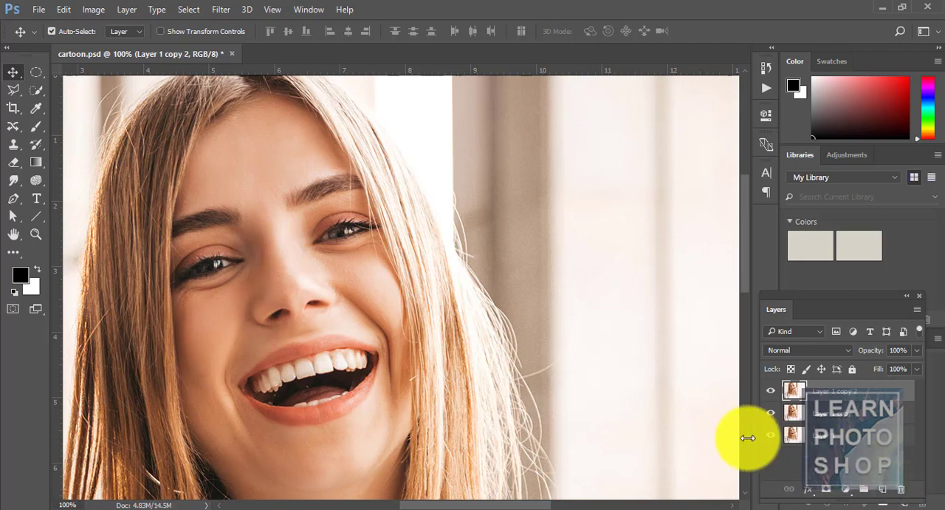
pyautogui.click(770, 389)
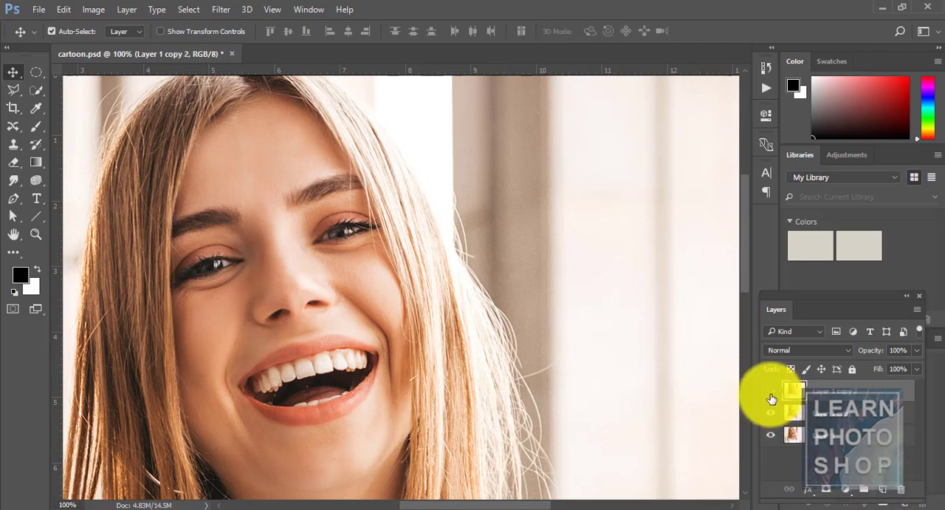
pyautogui.click(770, 411)
# Apply the Poster Edges filter to Layer 1 with edge thickness 0, edge intensity 0 and posterization 2.
pyautogui.click(853, 437)
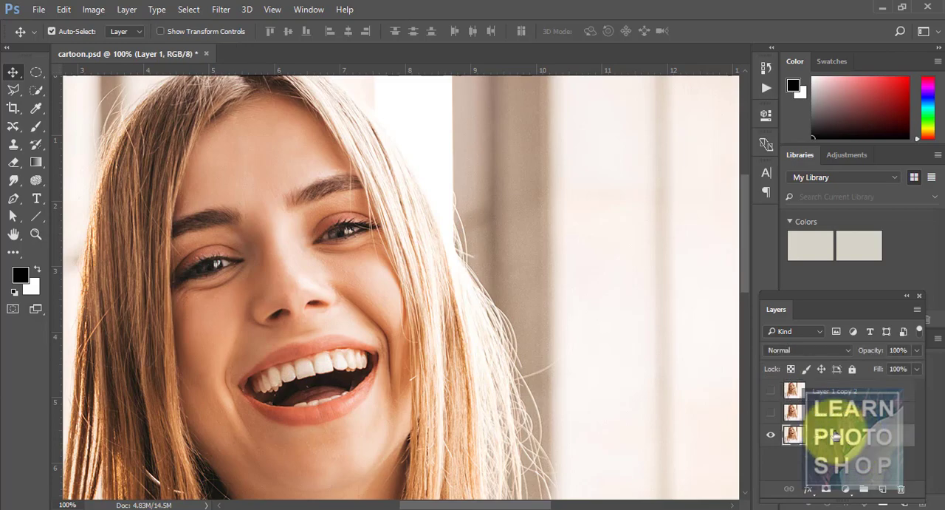
pyautogui.click(225, 9)
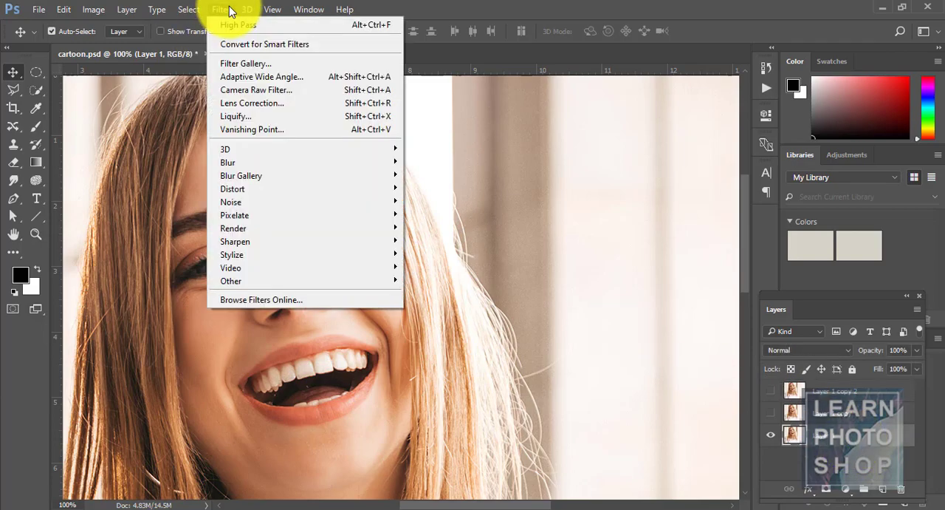
pyautogui.click(262, 58)
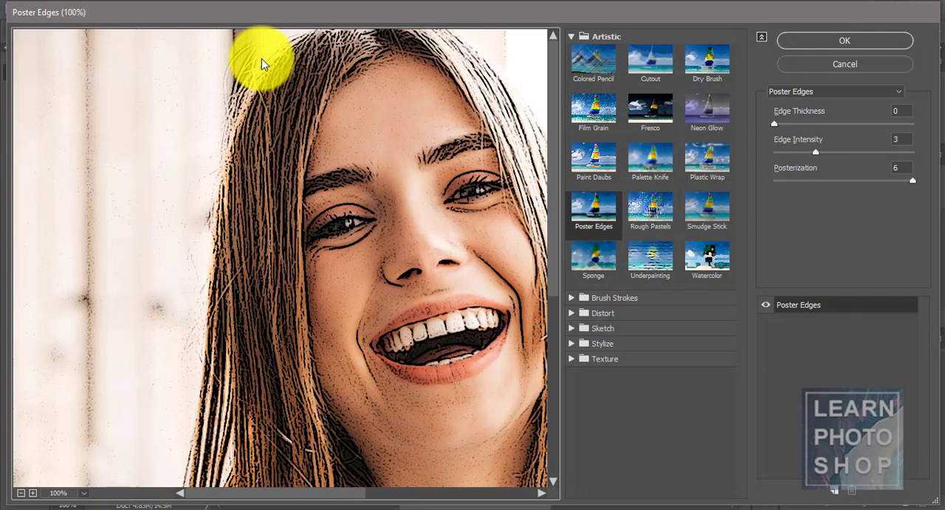
pyautogui.click(593, 214)
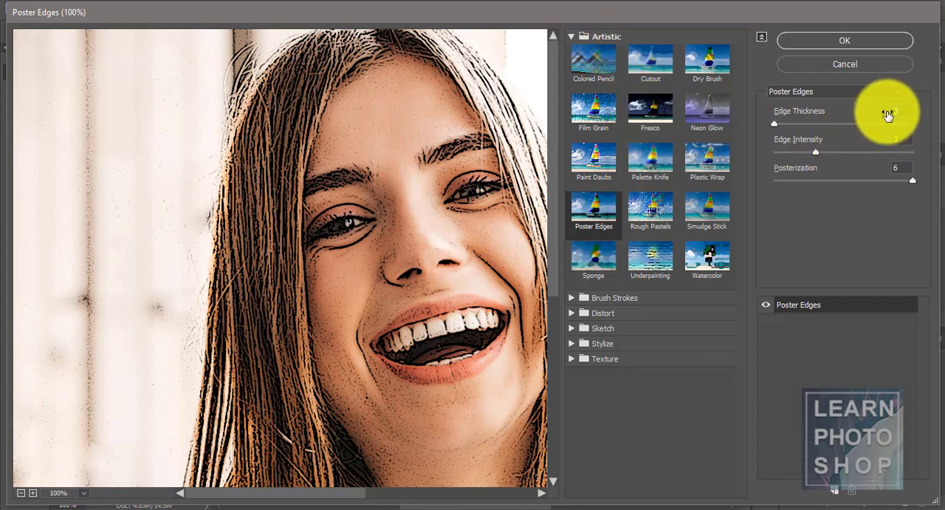
pyautogui.write('0')
pyautogui.press('Tab')
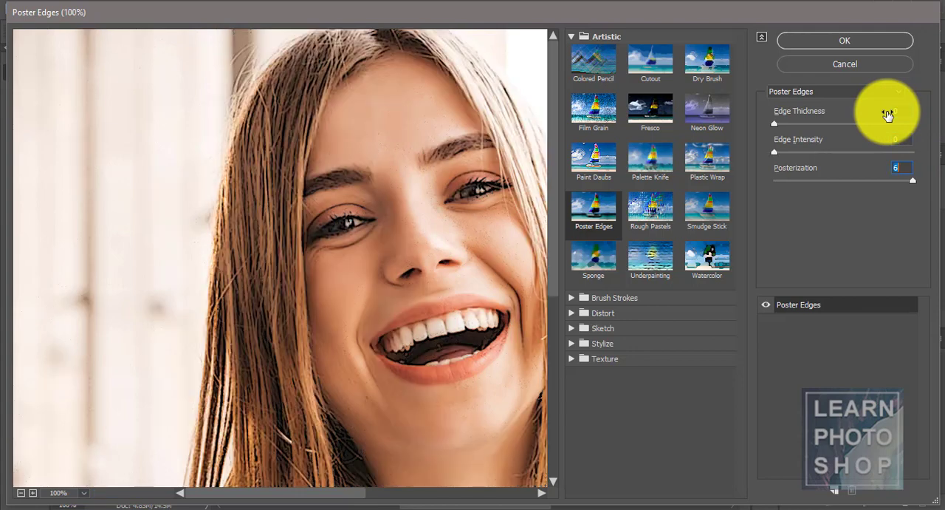
pyautogui.write('2')
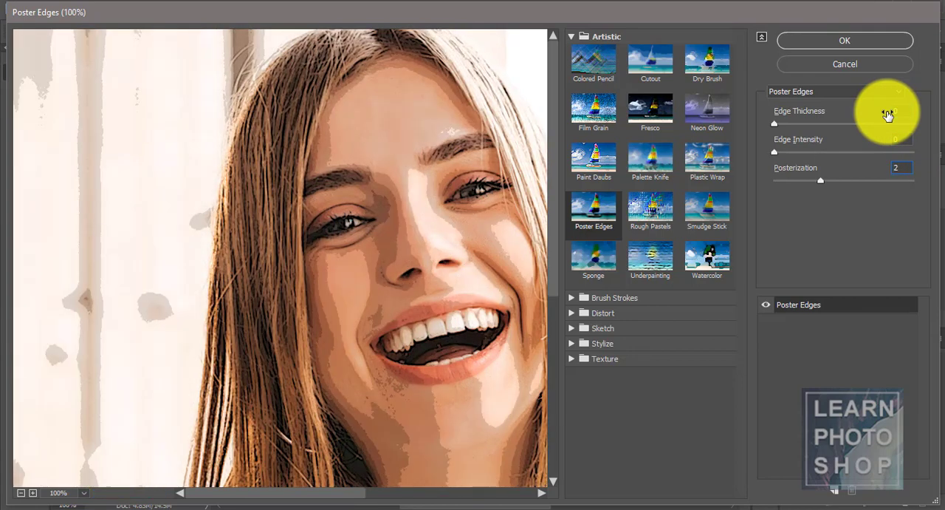
pyautogui.click(839, 44)
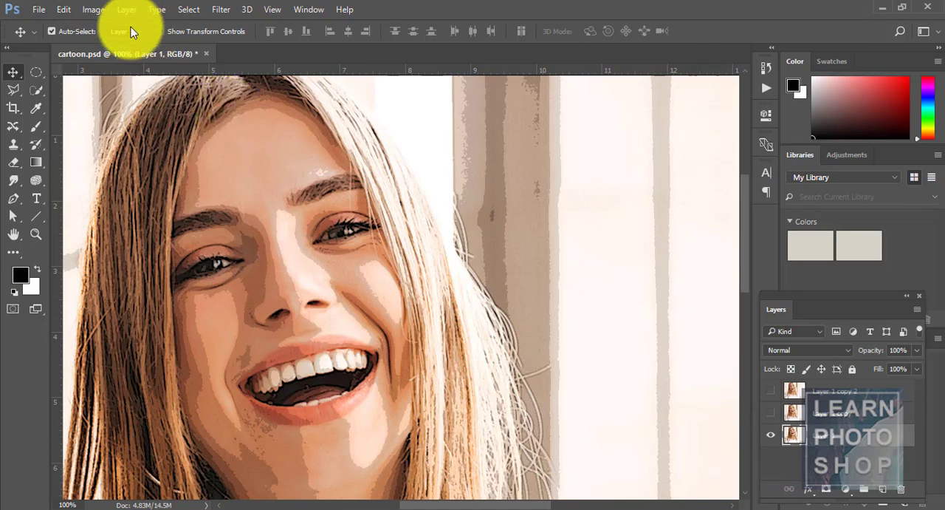
# Sharpen Layer 1 with Unsharp Mask at amount 90%, radius 5.0 pixels and threshold 10 levels.
pyautogui.click(220, 10)
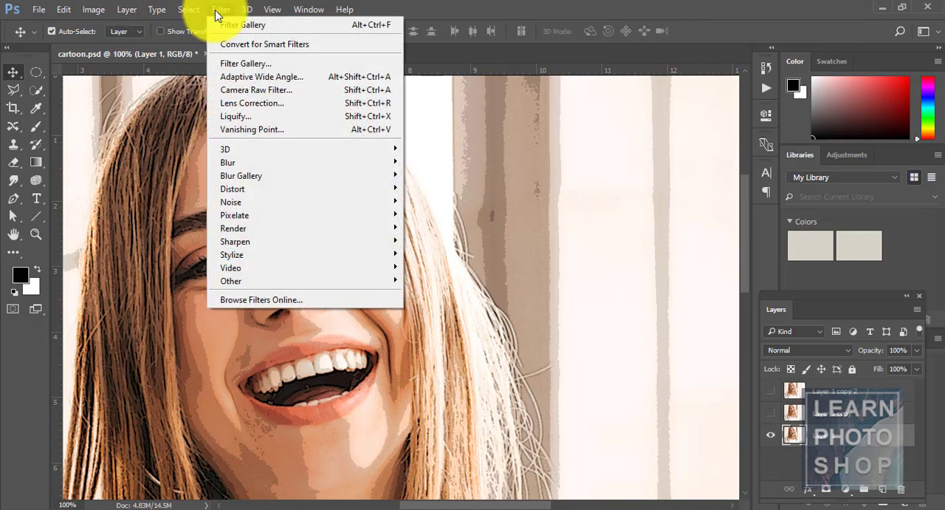
pyautogui.moveTo(270, 241)
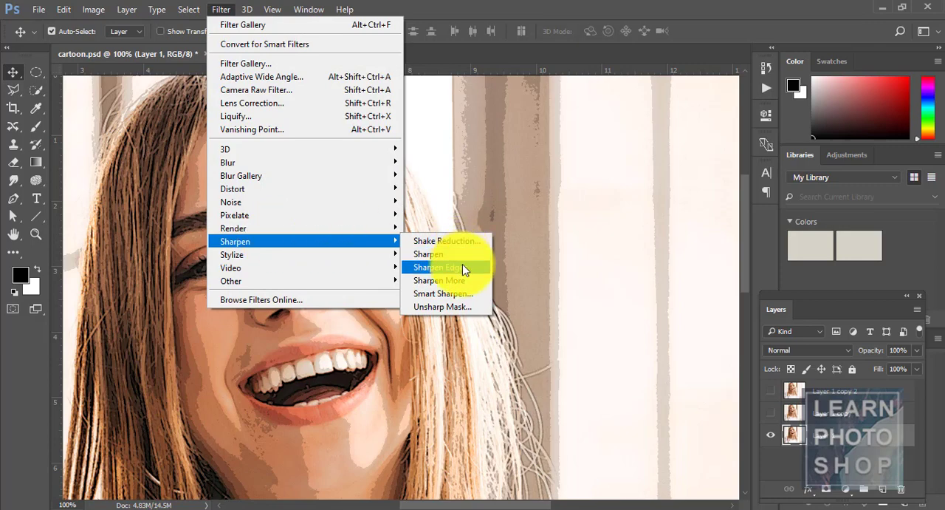
pyautogui.click(466, 307)
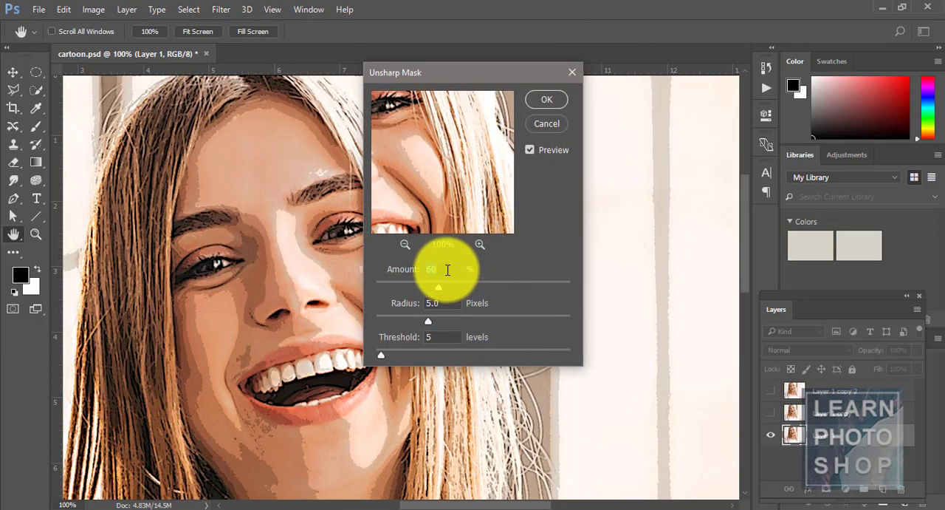
pyautogui.write('90')
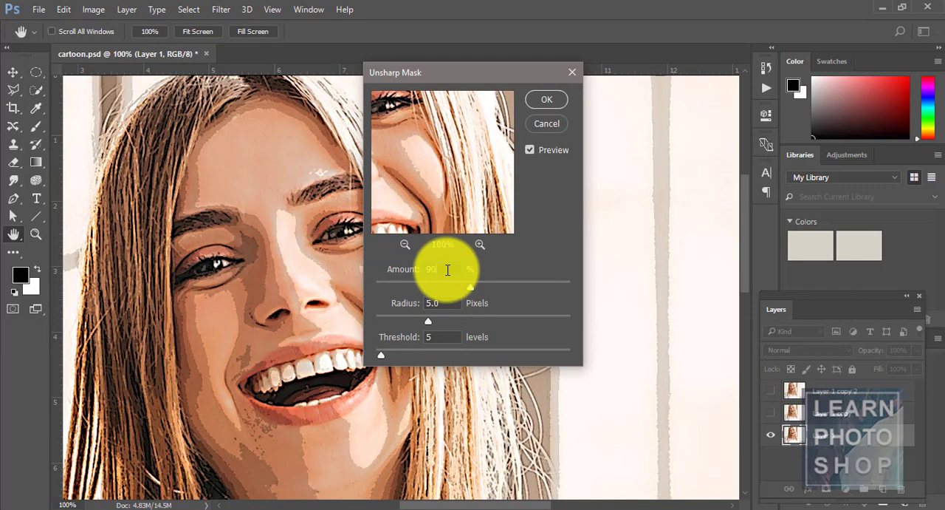
pyautogui.press('Tab')
pyautogui.press('Tab')
pyautogui.write('10')
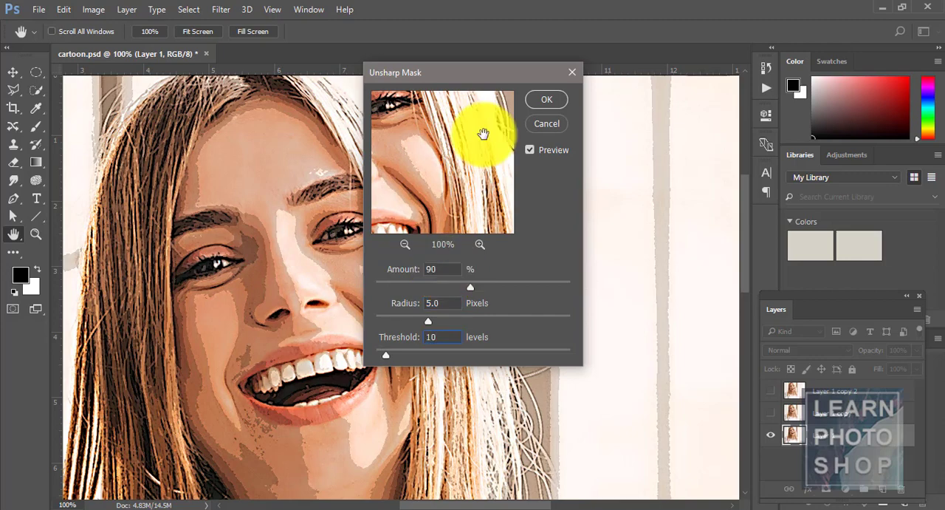
pyautogui.click(541, 98)
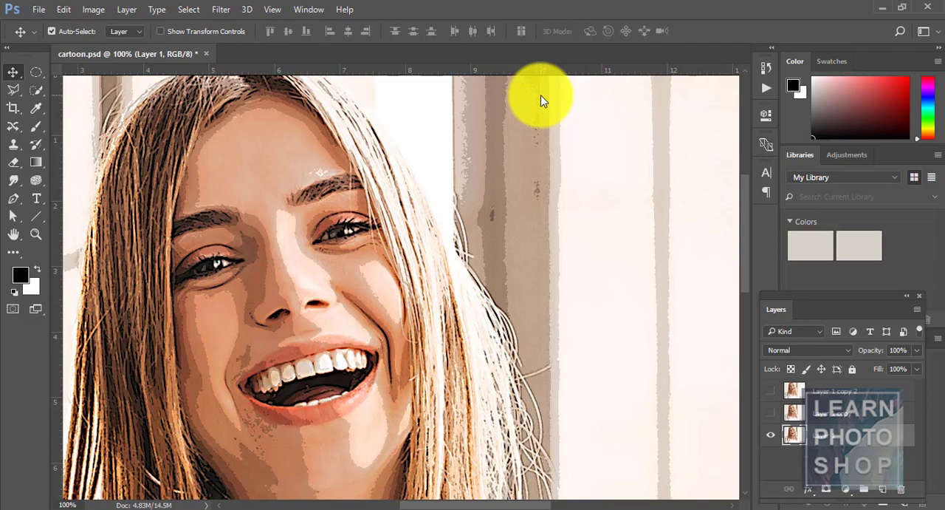
# Apply the Oil Paint filter to Layer 1 with stylization 4.0, cleanliness 3.0, scale 0.1, bristle detail 0.0, and lighting enabled at shine 0.0.
pyautogui.click(226, 10)
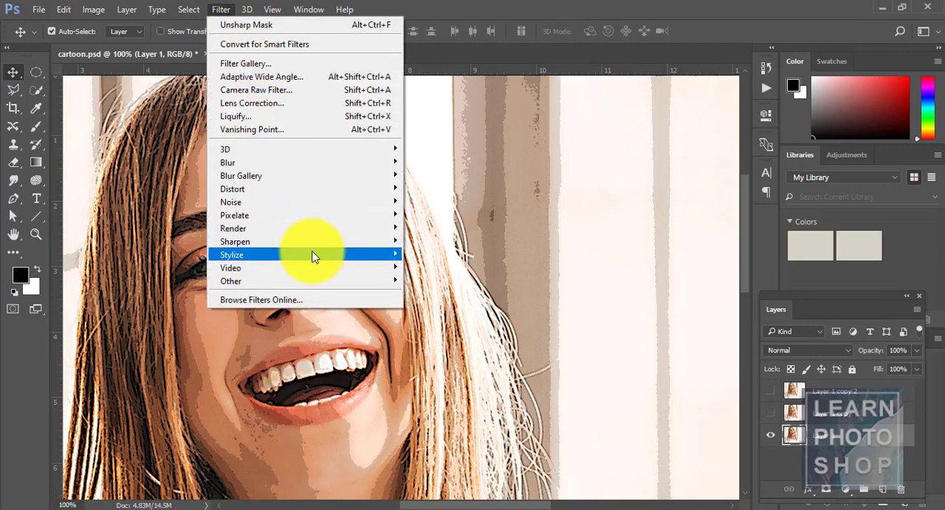
pyautogui.moveTo(313, 255)
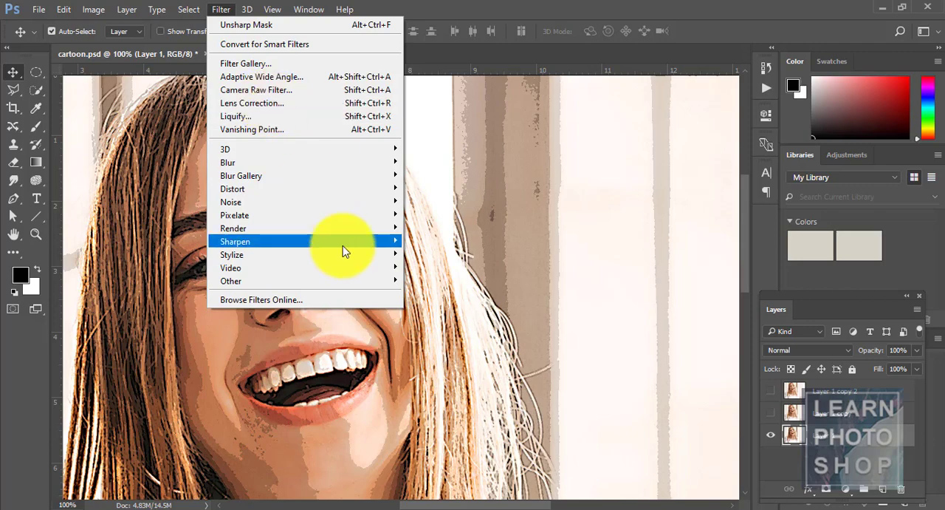
pyautogui.moveTo(342, 258)
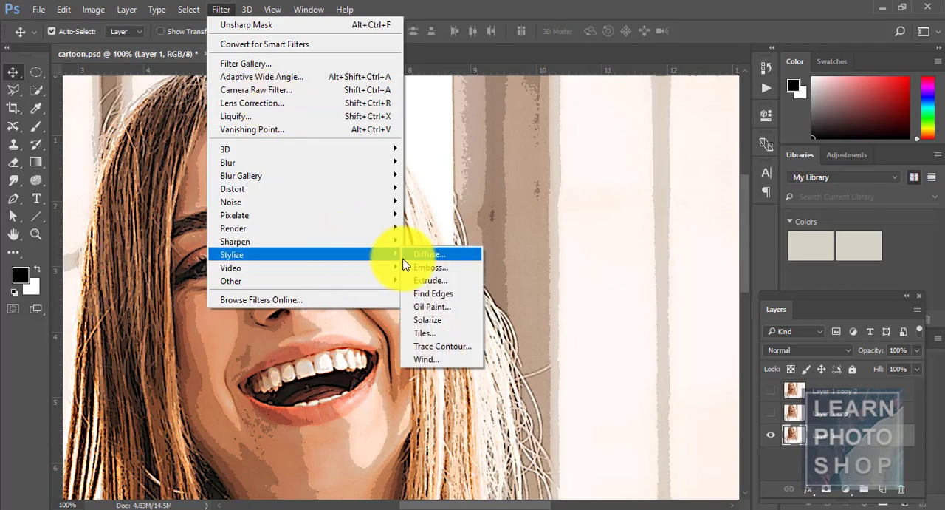
pyautogui.click(428, 307)
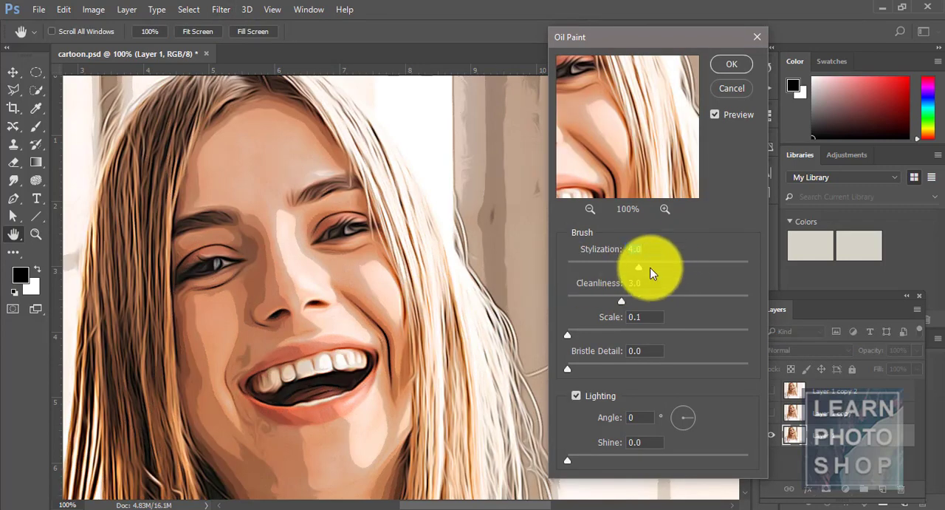
pyautogui.click(649, 249)
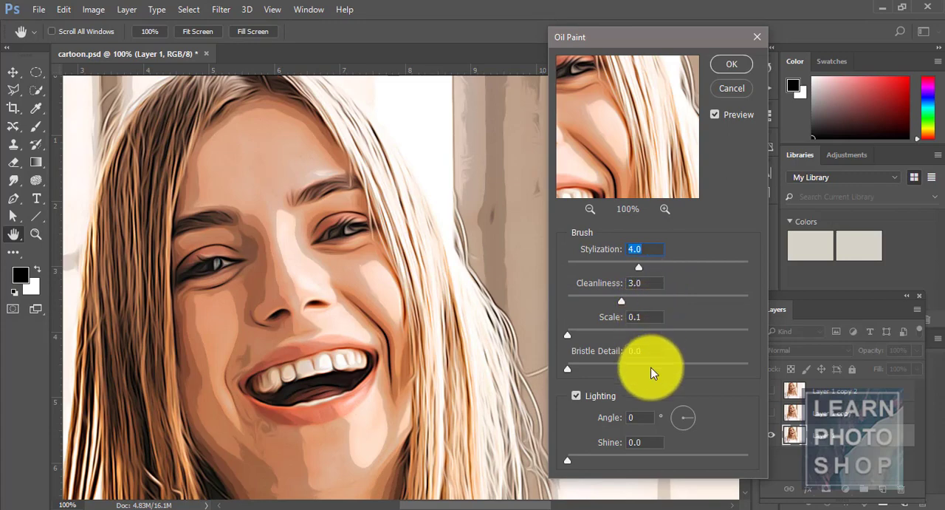
pyautogui.click(576, 395)
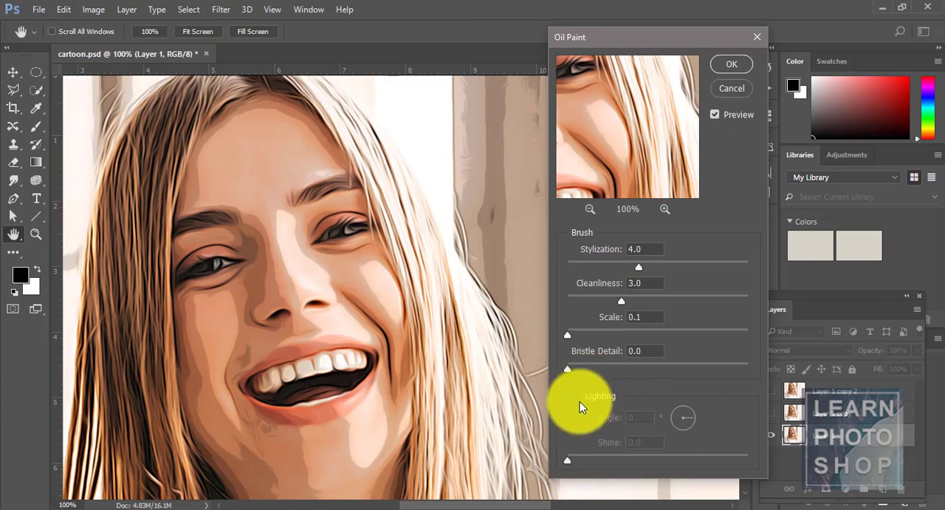
pyautogui.click(576, 395)
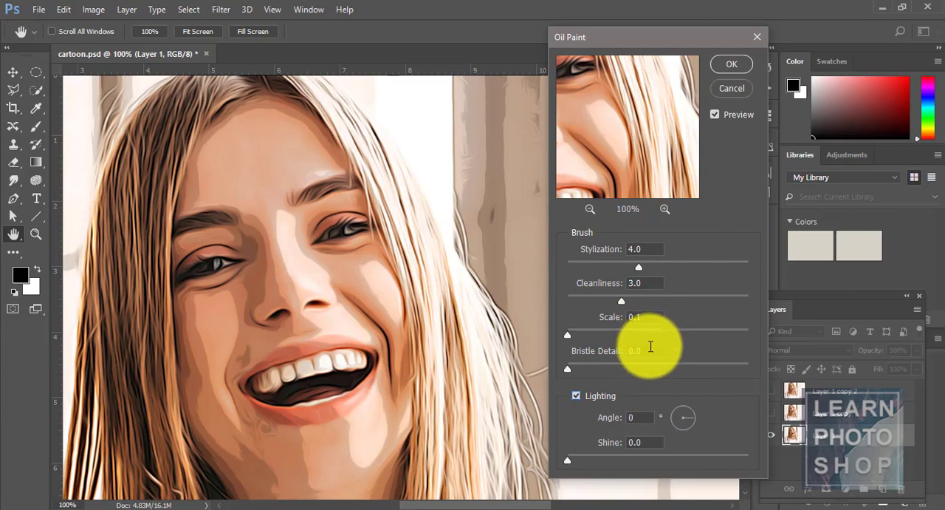
pyautogui.click(733, 63)
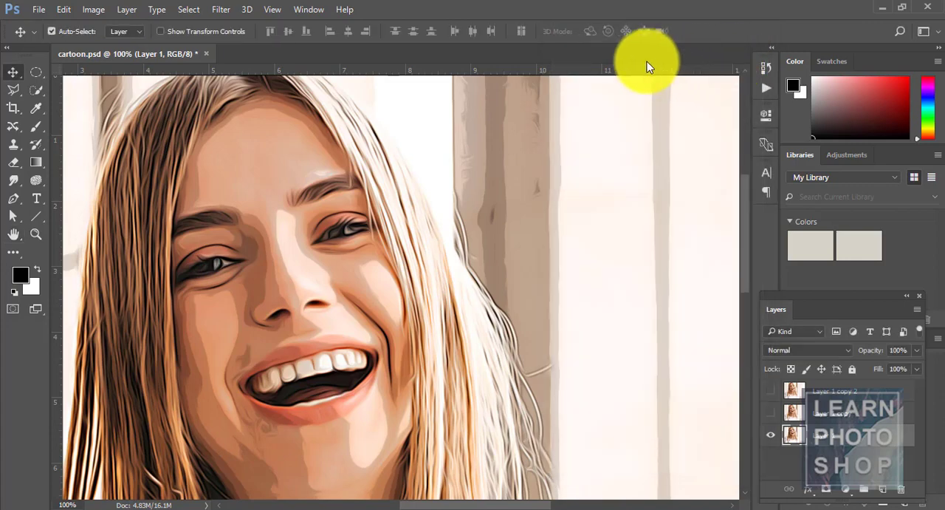
# Sharpen Layer 1 with Unsharp Mask at amount 60%, radius 5.0 pixels and threshold 5 levels, and rename the layer Subject.
pyautogui.click(228, 10)
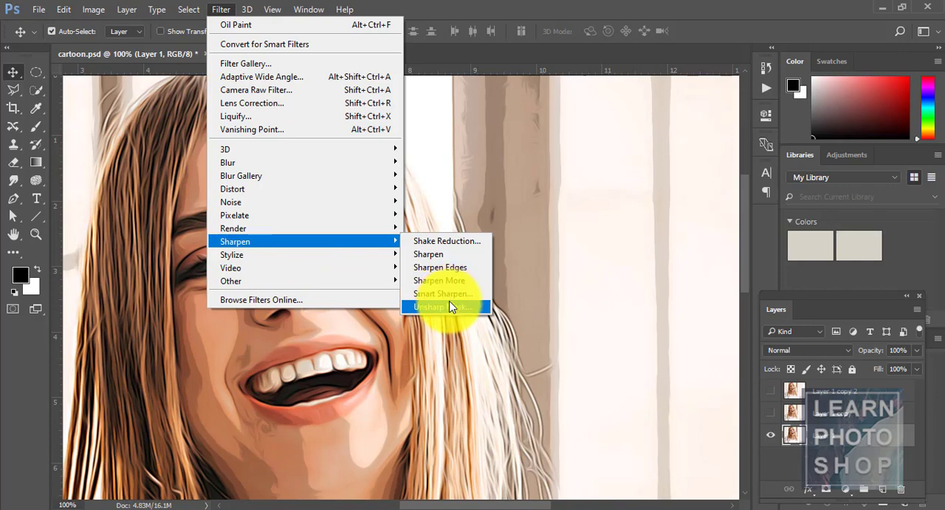
pyautogui.click(449, 308)
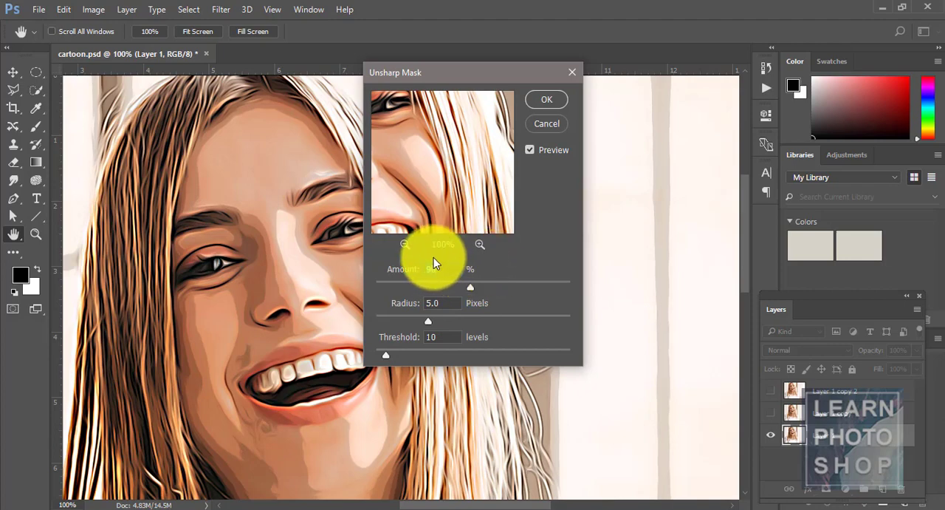
pyautogui.write('60')
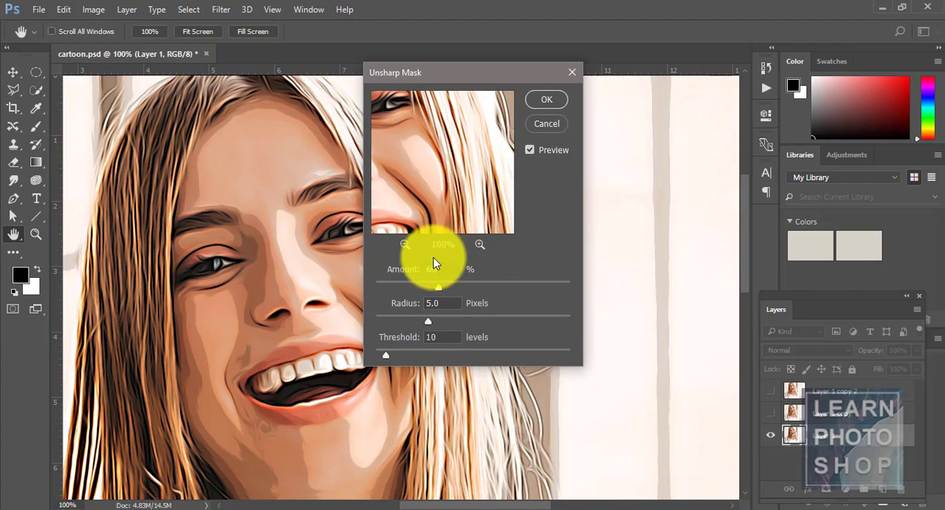
pyautogui.press('Tab')
pyautogui.press('Tab')
pyautogui.write('5')
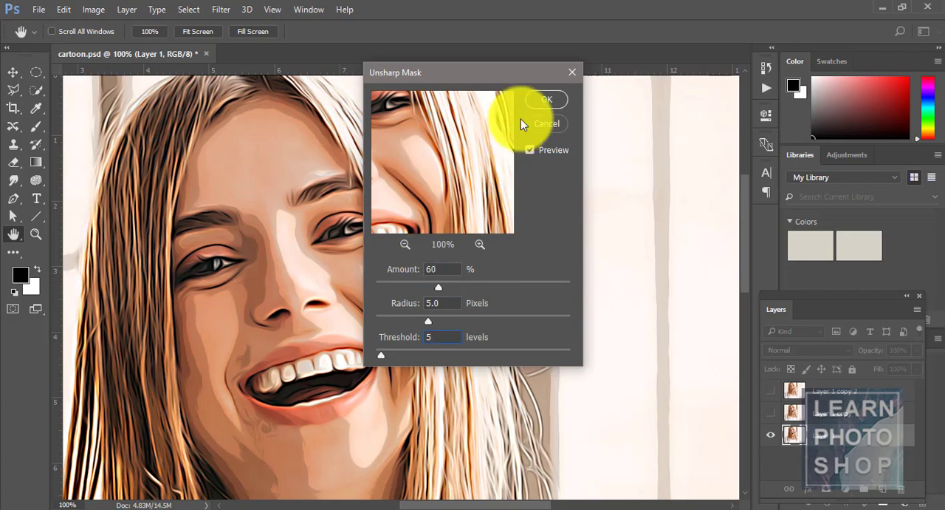
pyautogui.click(544, 98)
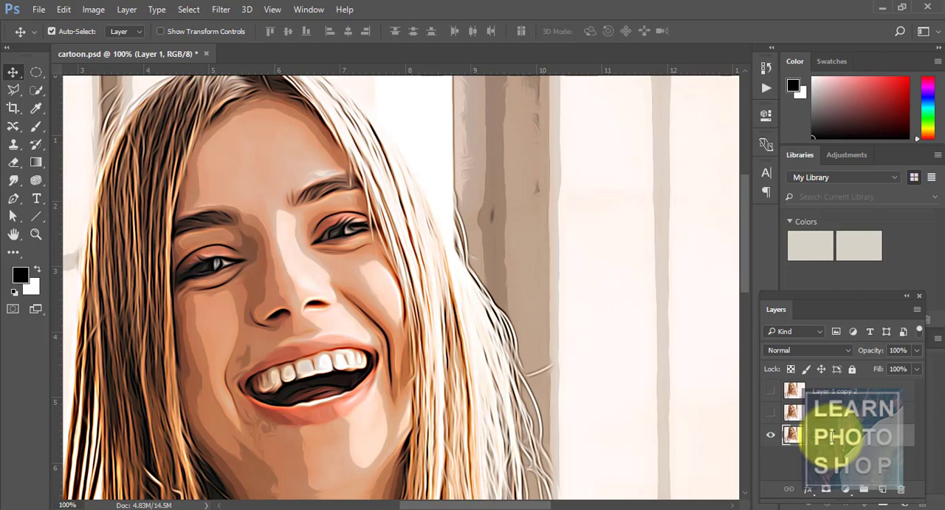
pyautogui.press('Return')
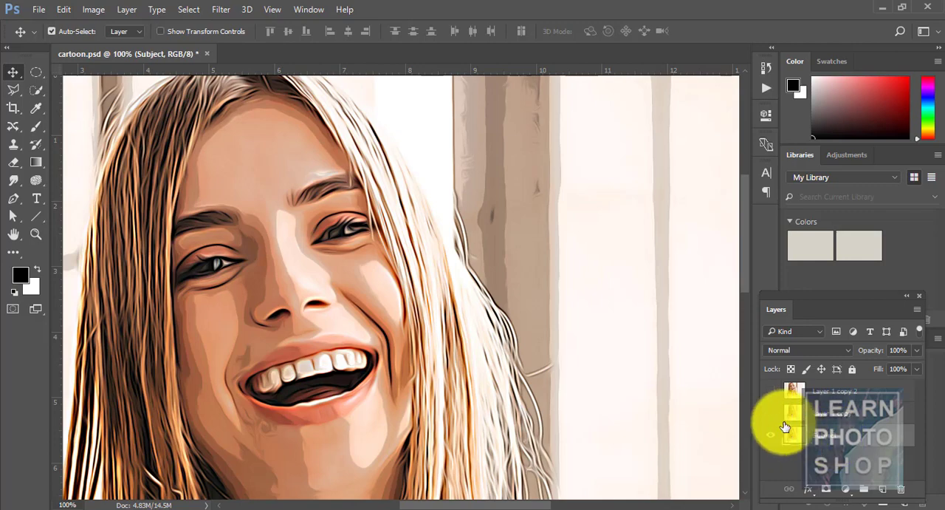
# Show Layer 1 copy and apply the Poster Edges filter to it with edge thickness 0, edge intensity 3 and posterization 6.
pyautogui.click(856, 414)
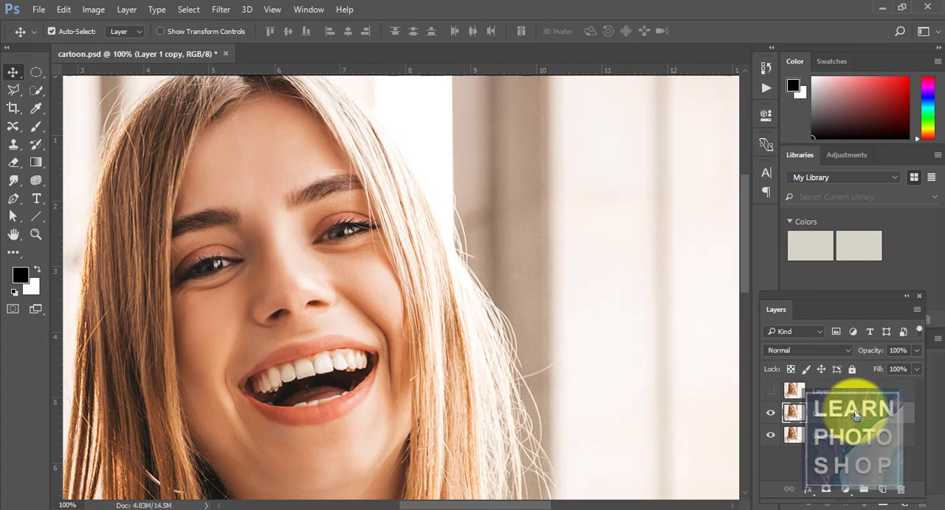
pyautogui.click(217, 15)
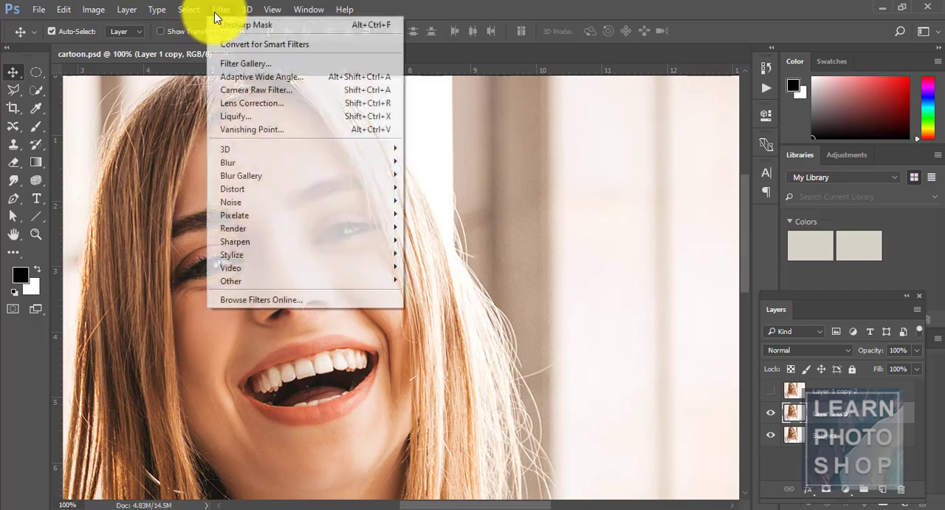
pyautogui.click(254, 62)
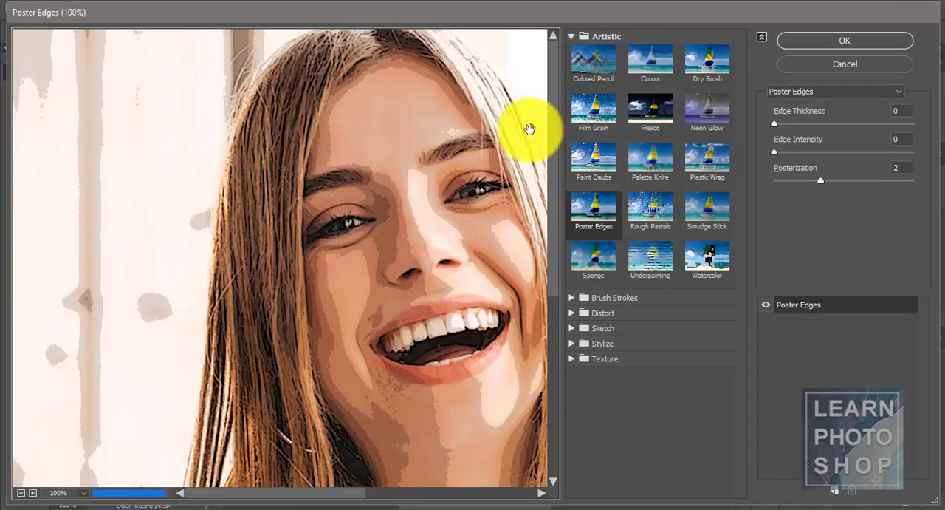
pyautogui.click(595, 209)
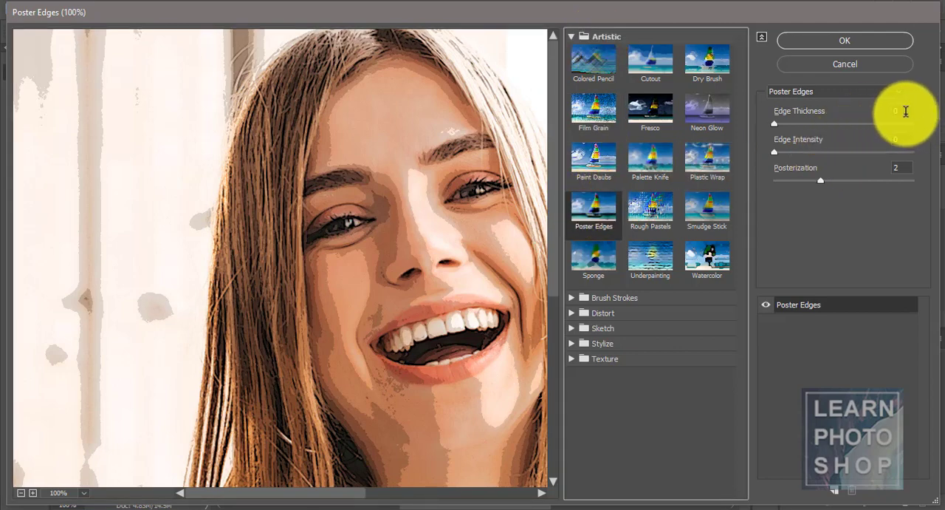
pyautogui.click(902, 139)
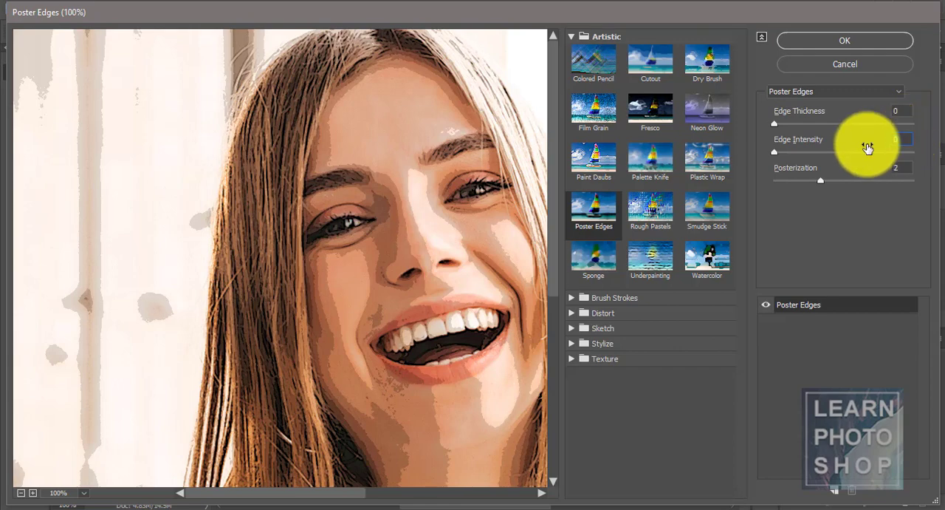
pyautogui.write('3')
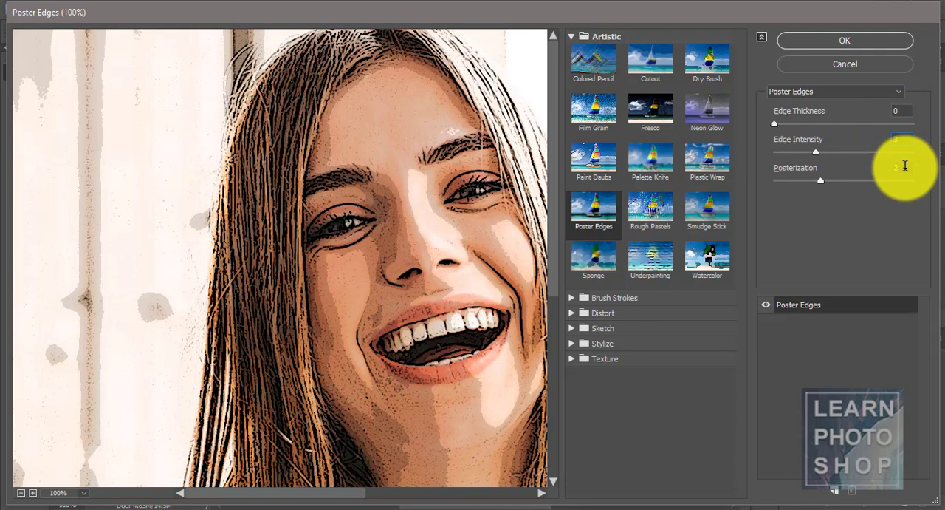
pyautogui.moveTo(905, 166); pyautogui.dragTo(887, 176)
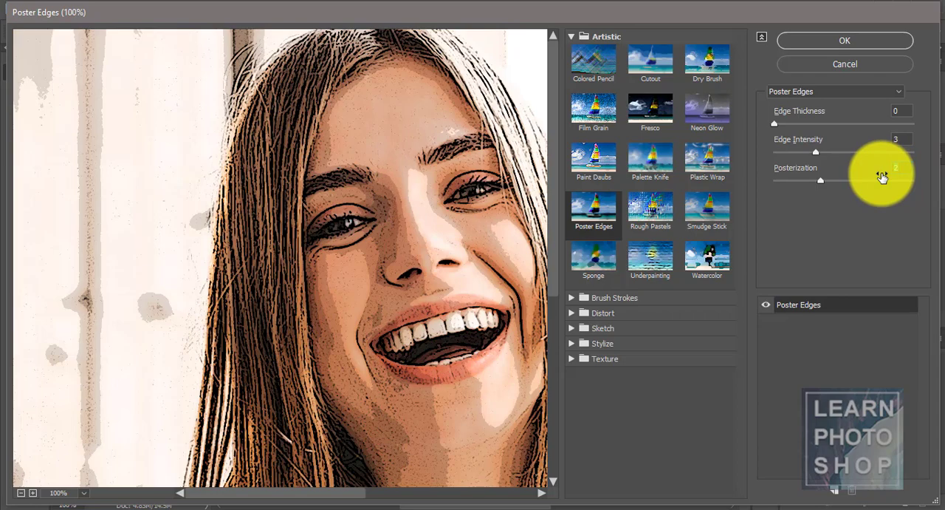
pyautogui.write('6')
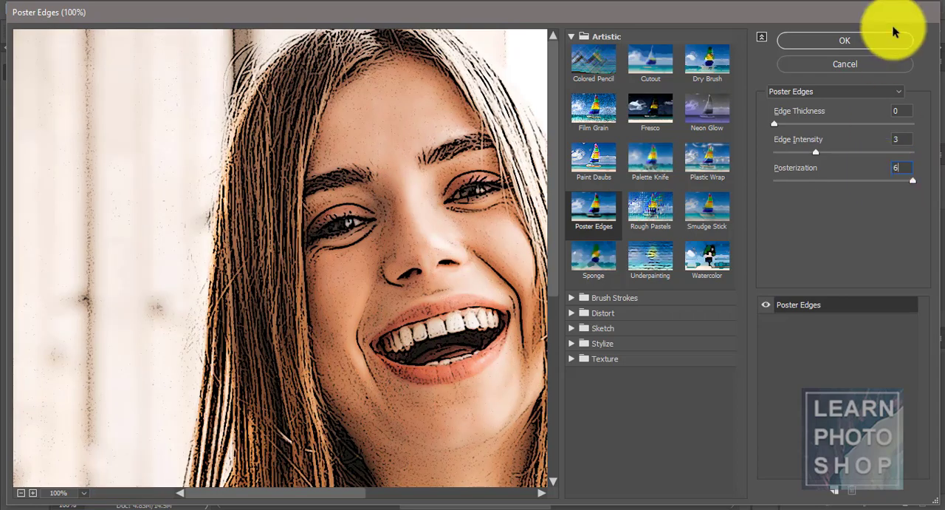
pyautogui.click(856, 43)
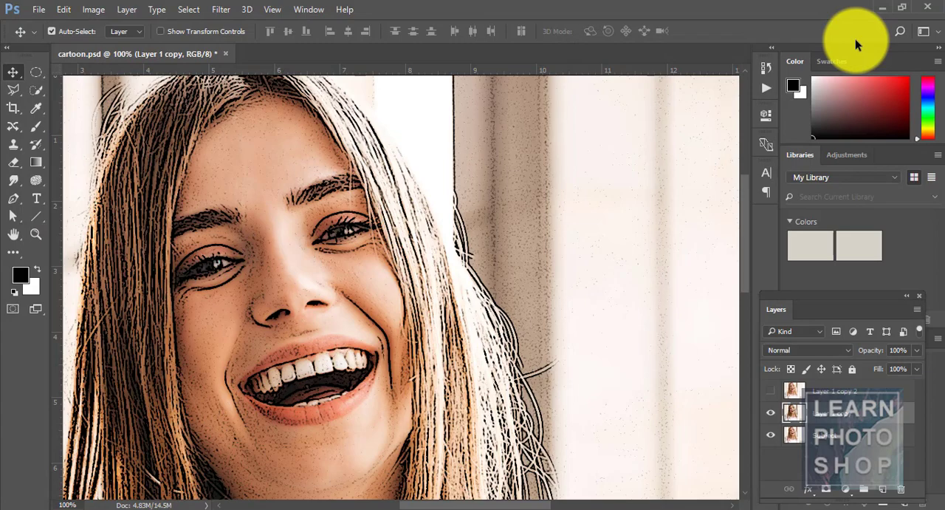
# Apply the Oil Paint filter to Layer 1 copy with stylization 4.0, cleanliness 3.0, scale 0.1, bristle detail 0.0 and lighting shine 0.0.
pyautogui.click(222, 9)
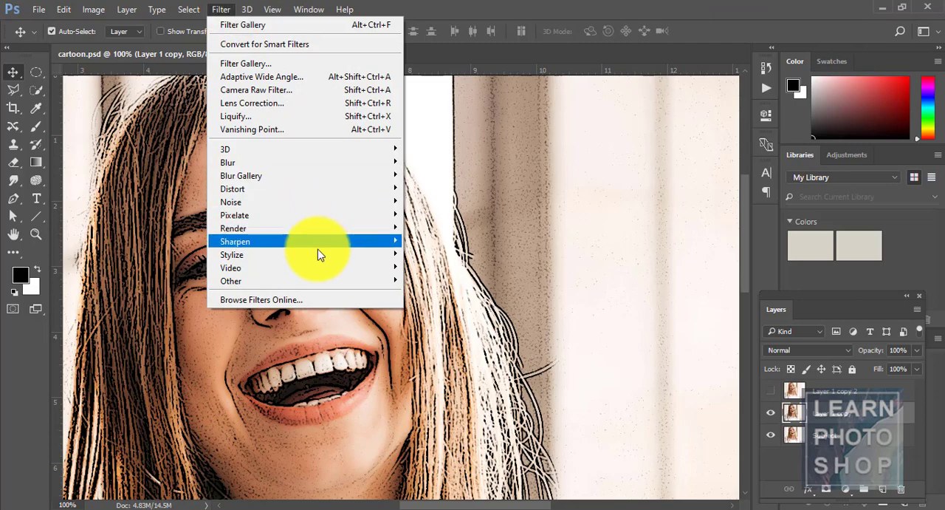
pyautogui.moveTo(318, 254)
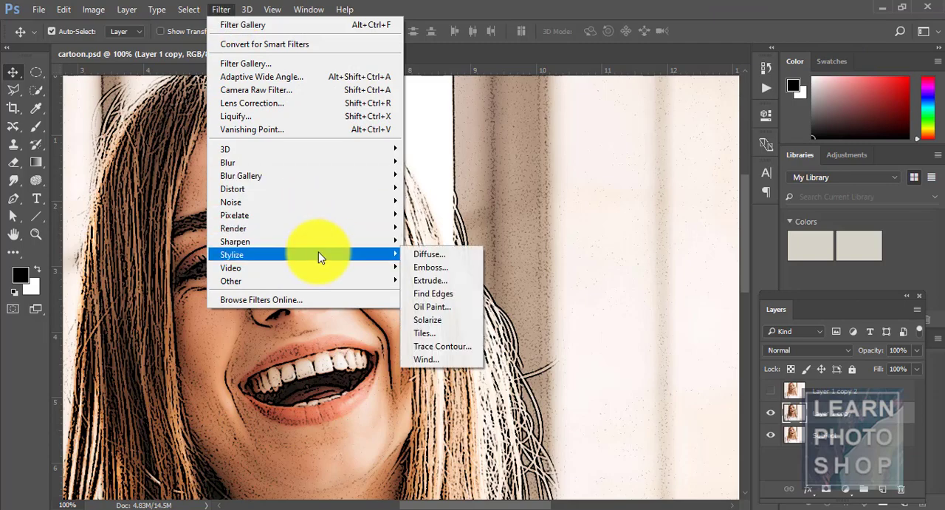
pyautogui.click(441, 306)
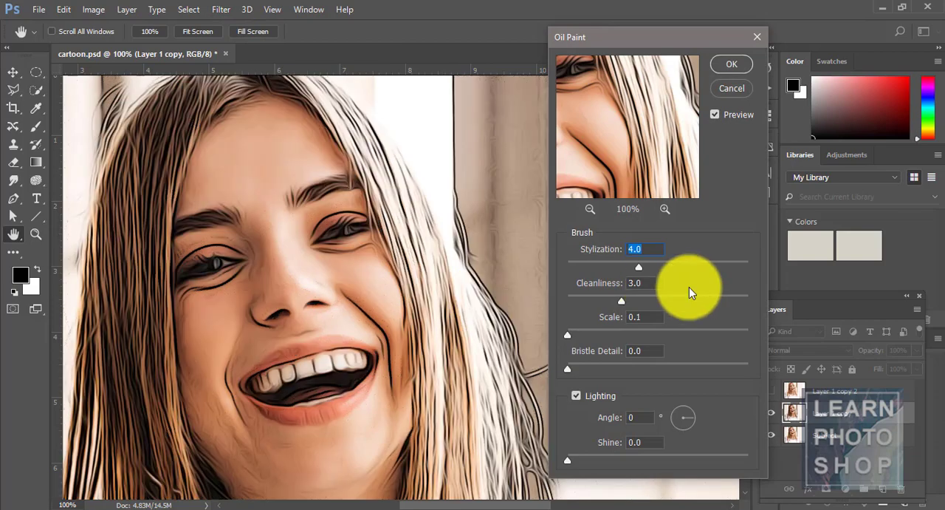
pyautogui.doubleClick(653, 248)
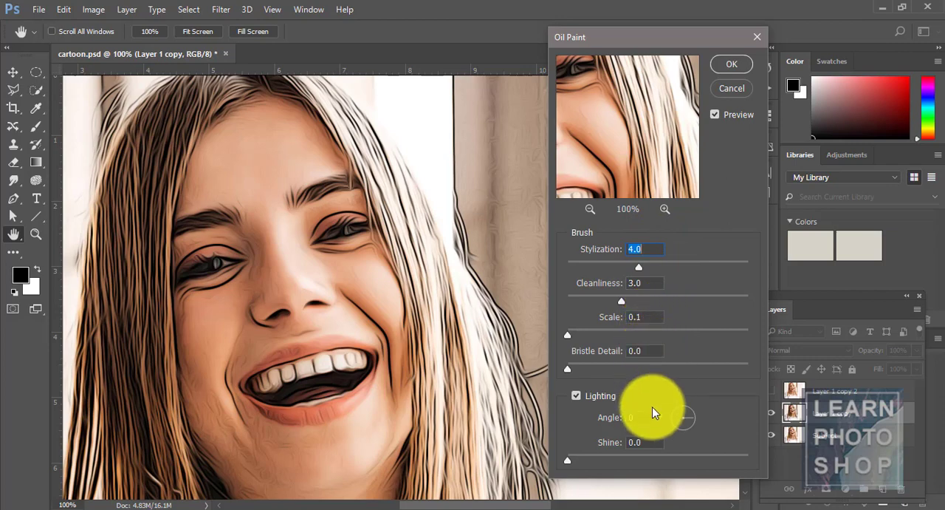
pyautogui.click(733, 66)
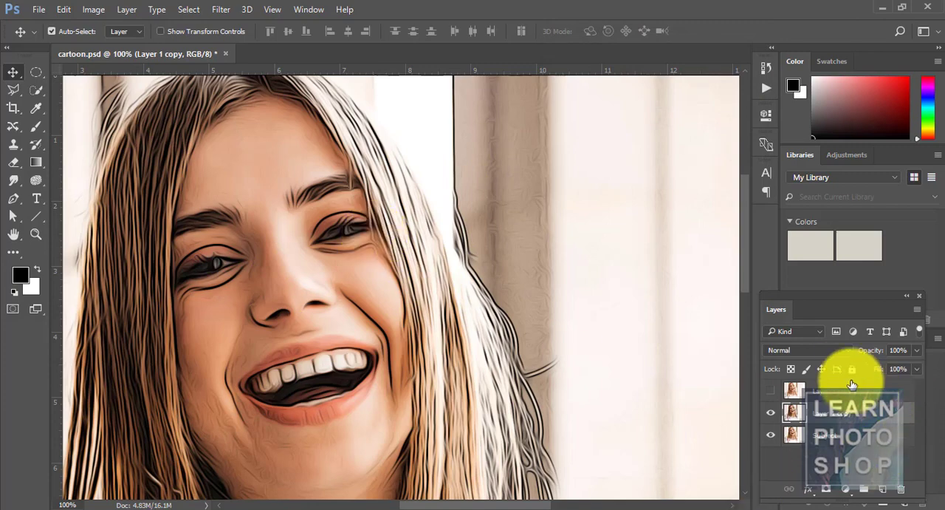
# Set the blend mode of Layer 1 copy to Overlay and its opacity to 25%.
pyautogui.click(851, 353)
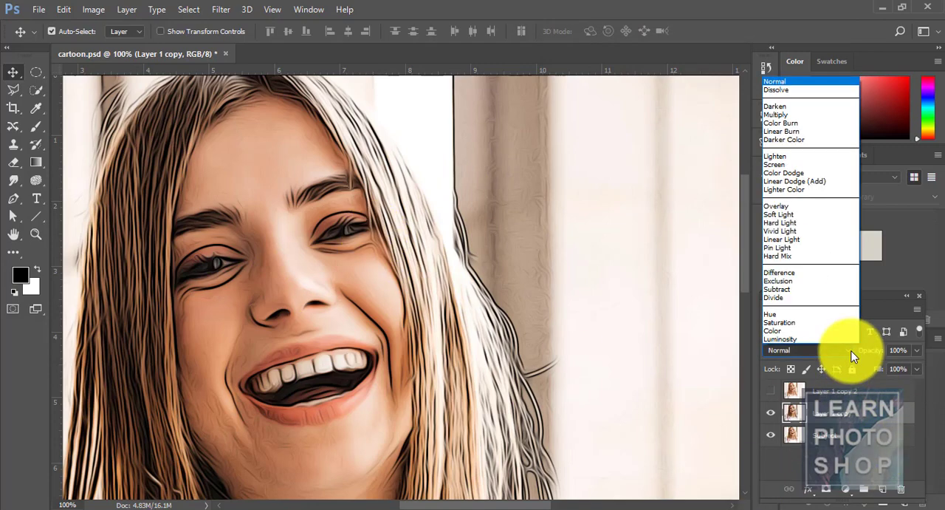
pyautogui.click(811, 207)
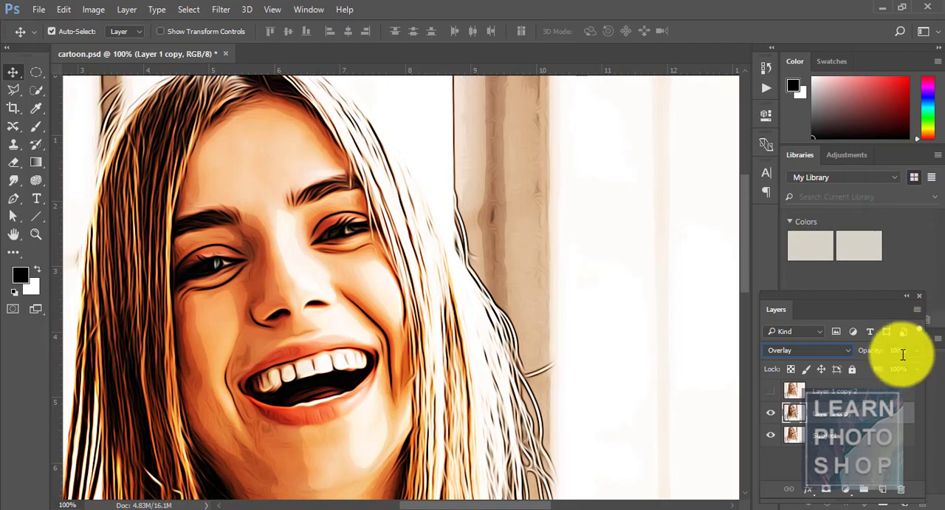
pyautogui.write('25')
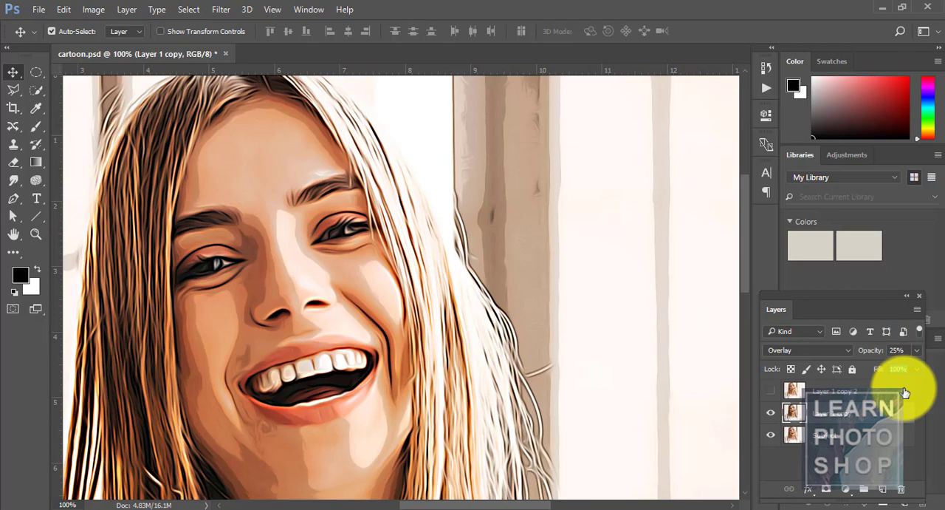
# Compare the image with and without Layer 1 copy, keep the layer shown, and rename it outlines.
pyautogui.click(771, 415)
pyautogui.click(771, 415)
pyautogui.click(771, 415)
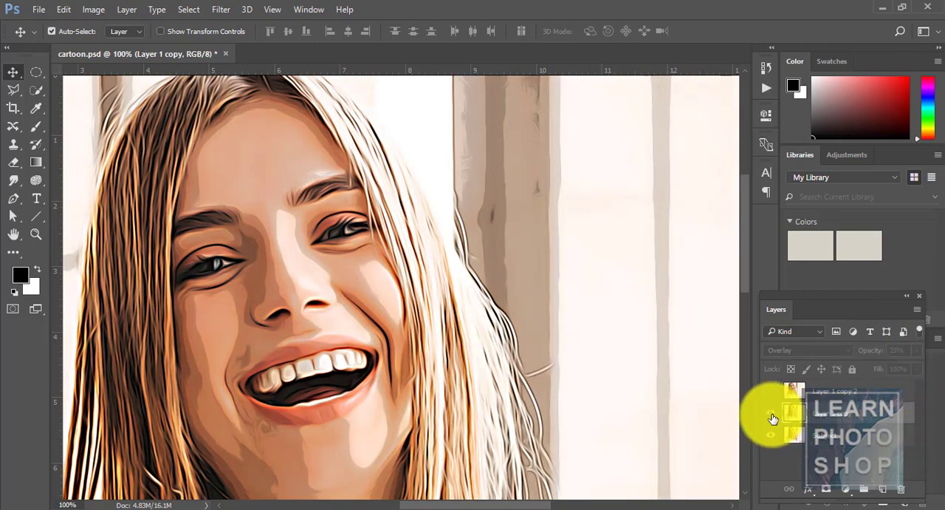
pyautogui.click(771, 413)
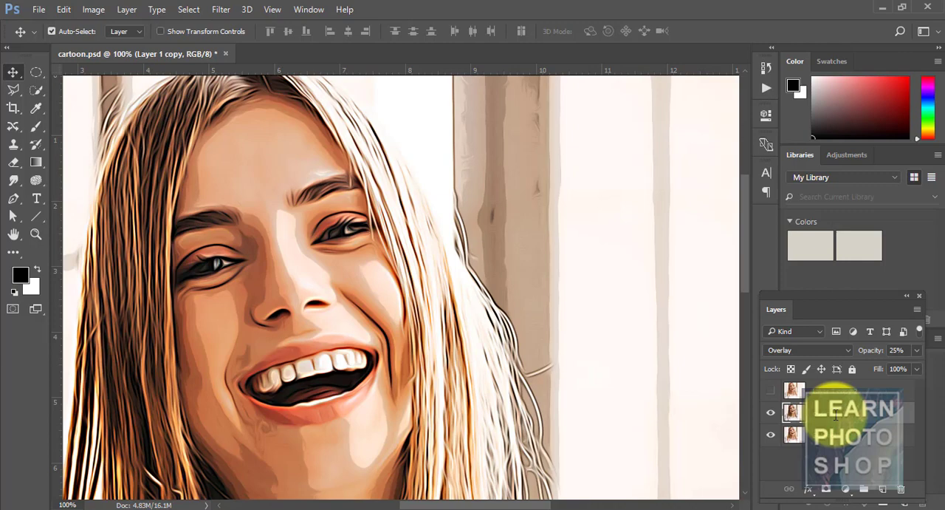
pyautogui.press('Return')
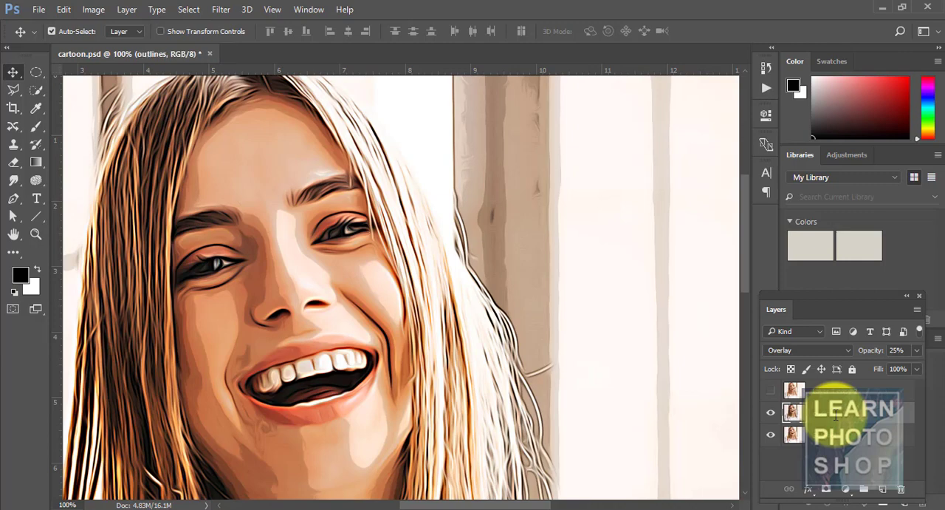
# Show Layer 1 copy 2 and apply the High Pass filter to it with a radius of 2 pixels.
pyautogui.click(768, 392)
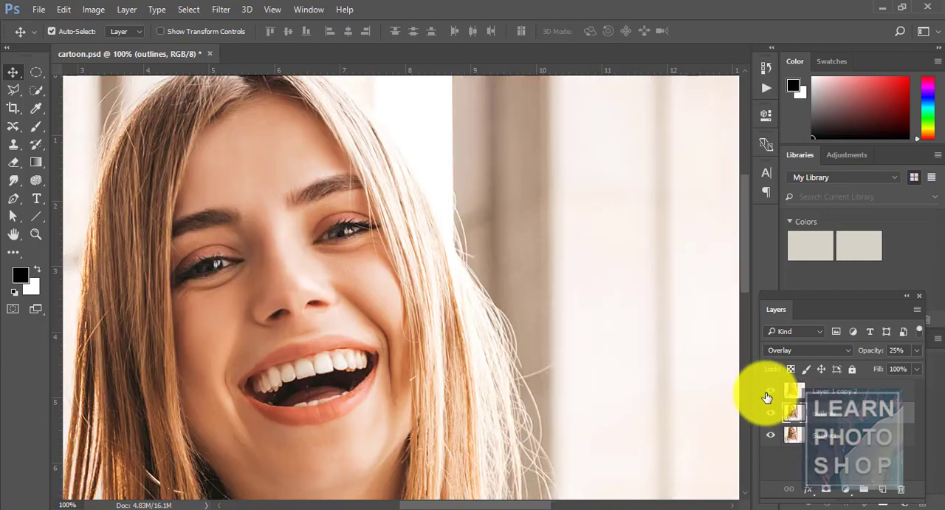
pyautogui.click(823, 395)
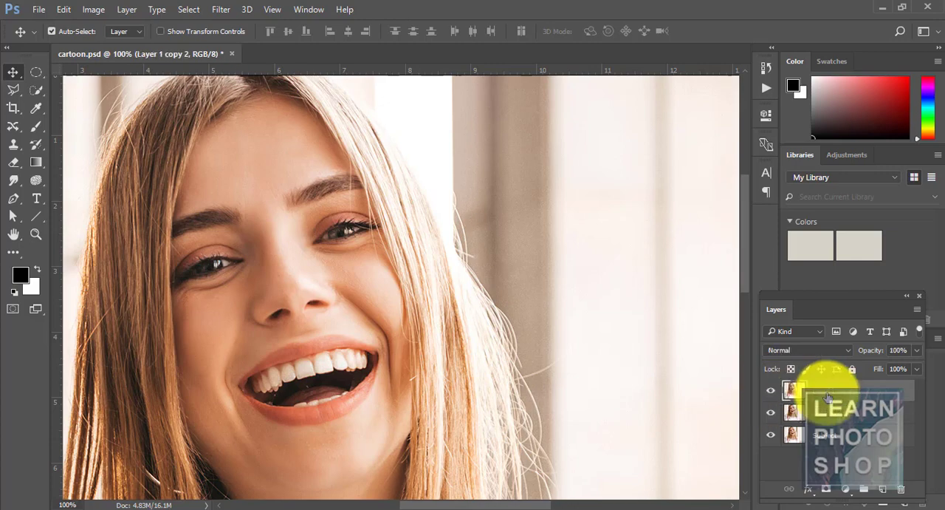
pyautogui.click(221, 10)
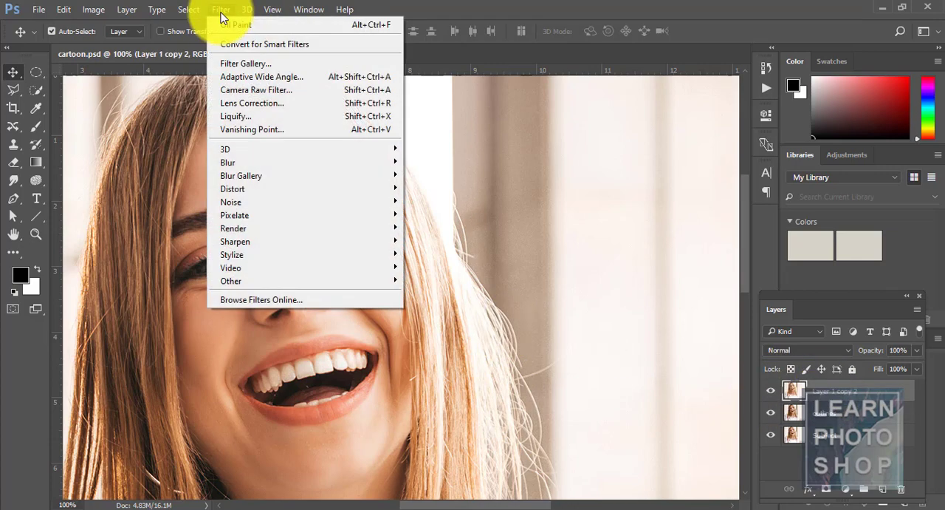
pyautogui.moveTo(334, 286)
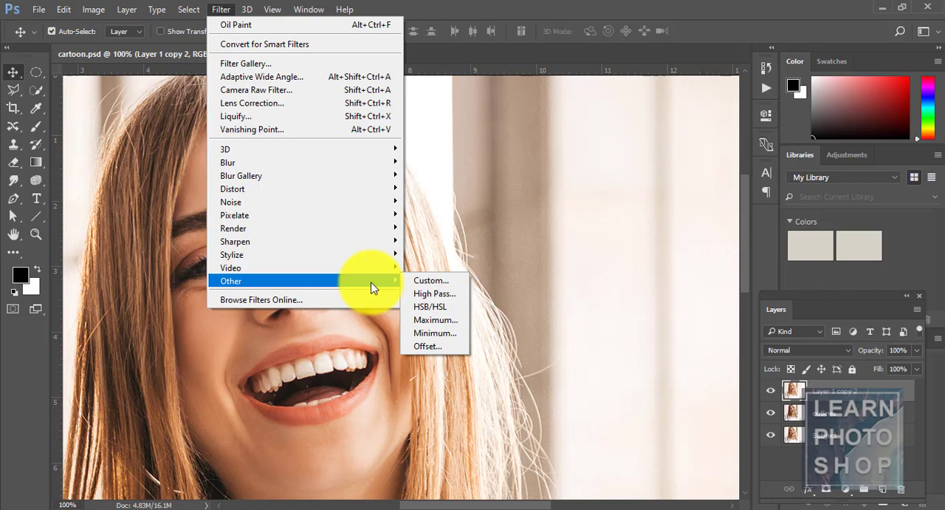
pyautogui.click(421, 294)
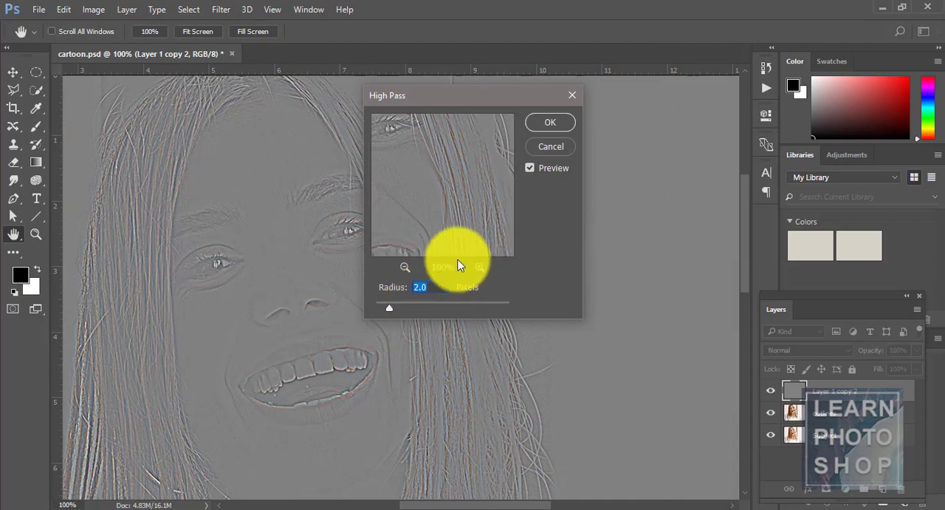
pyautogui.moveTo(441, 287); pyautogui.dragTo(400, 286)
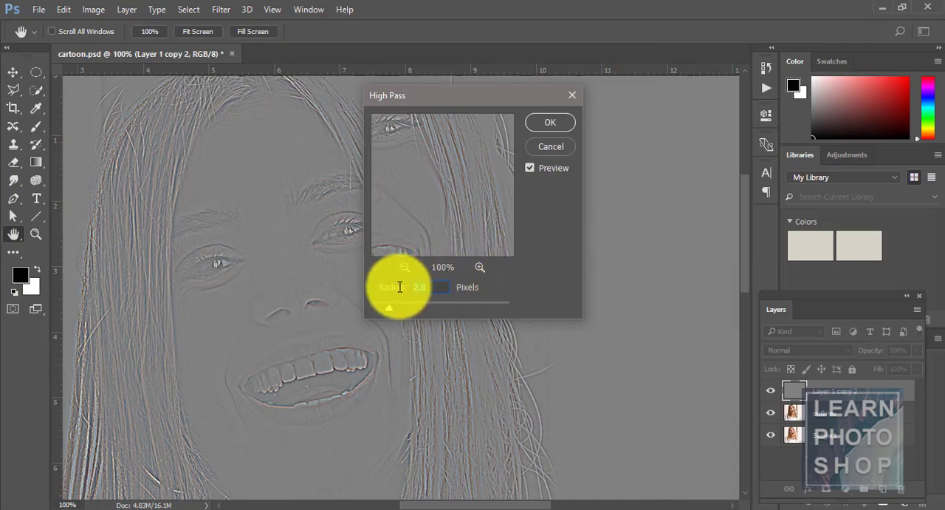
pyautogui.write('2')
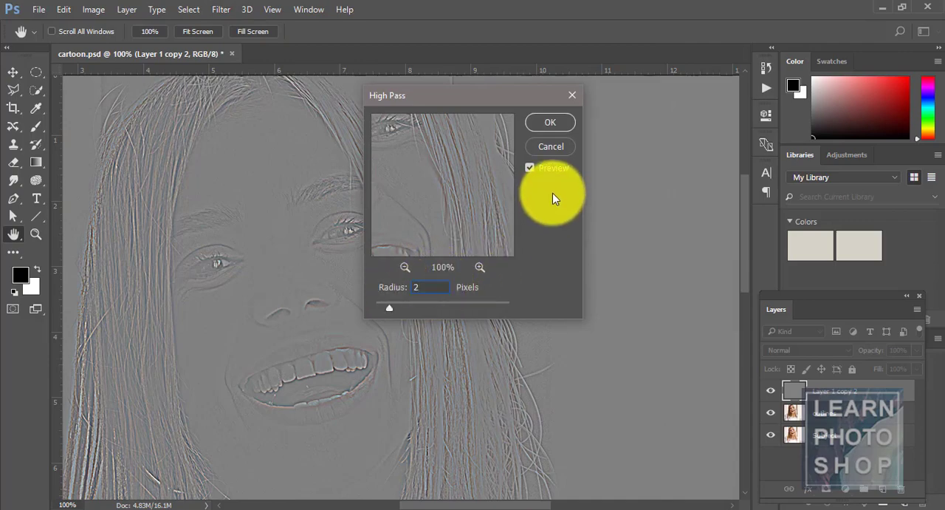
pyautogui.click(546, 126)
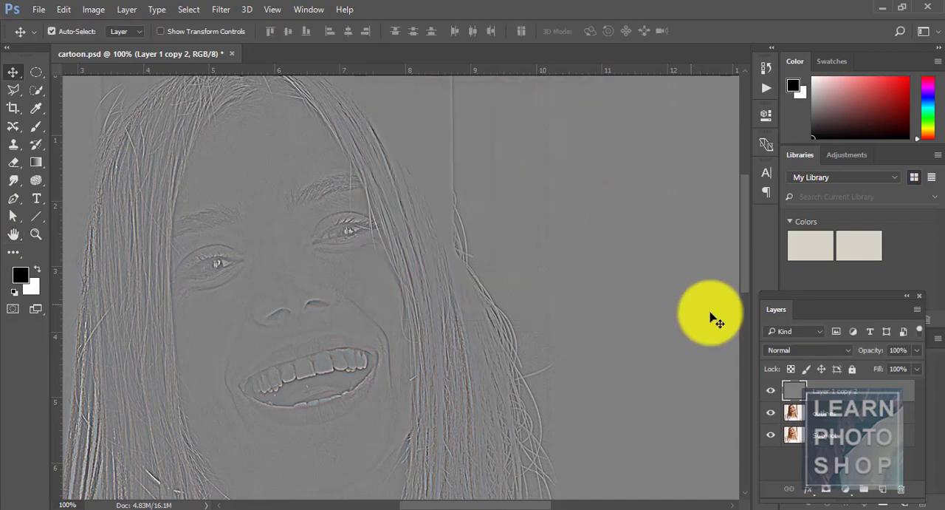
# Set the blend mode of Layer 1 copy 2 to Overlay and select the Subject layer.
pyautogui.click(850, 350)
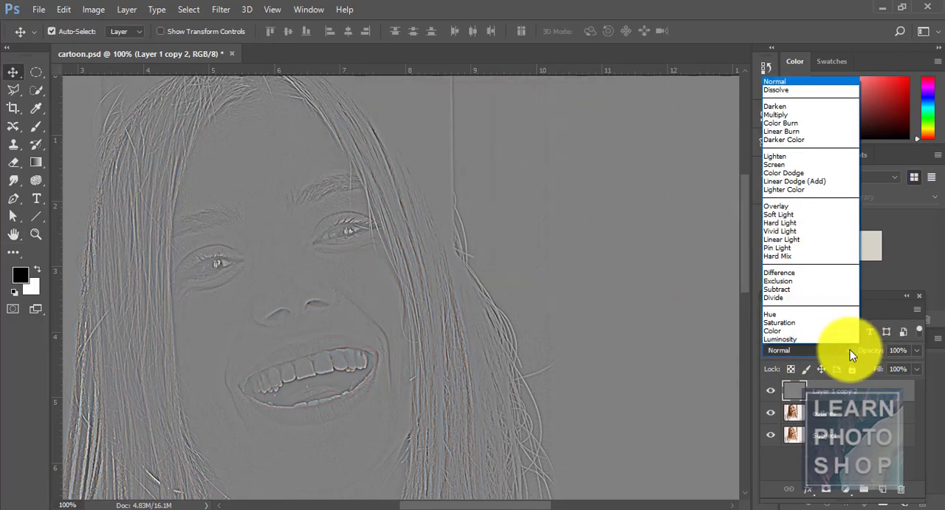
pyautogui.click(786, 208)
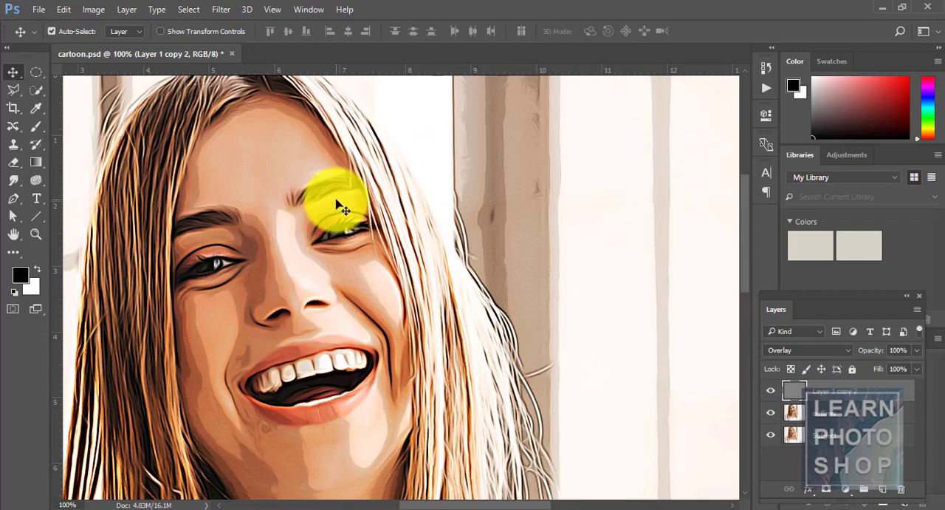
pyautogui.click(846, 438)
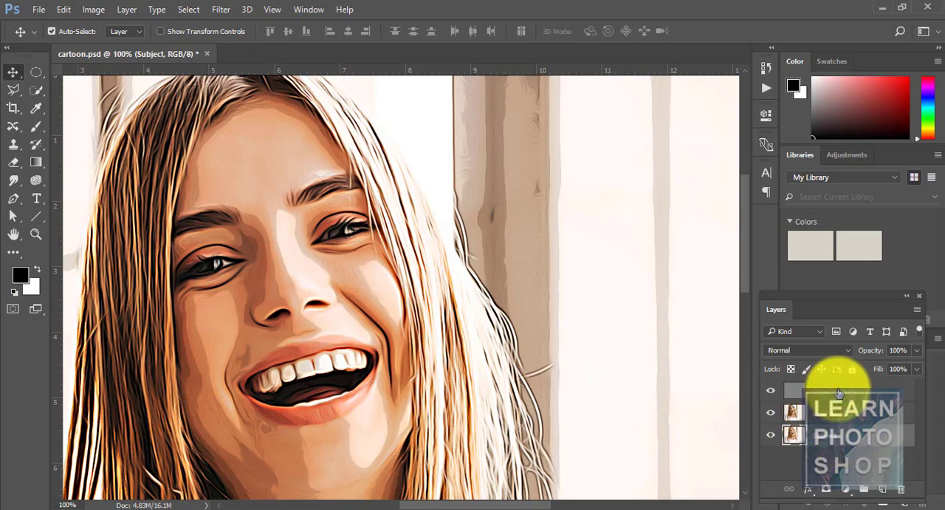